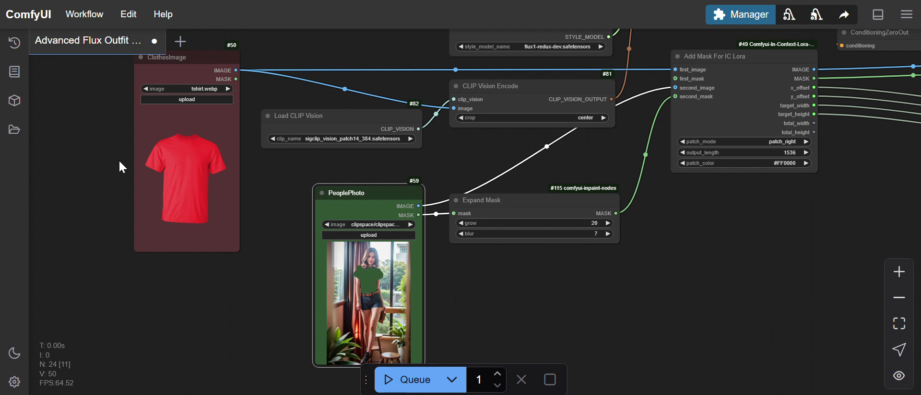
- Pan past KSampler and VAE Decode to Image Crop, Preview and Save Image, showing the red t-shirt result
key("ctrl+Tab")
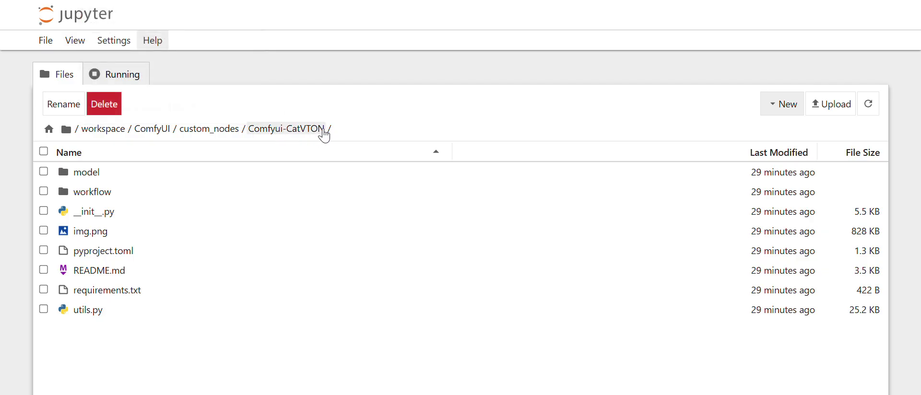
key("ctrl+Tab")
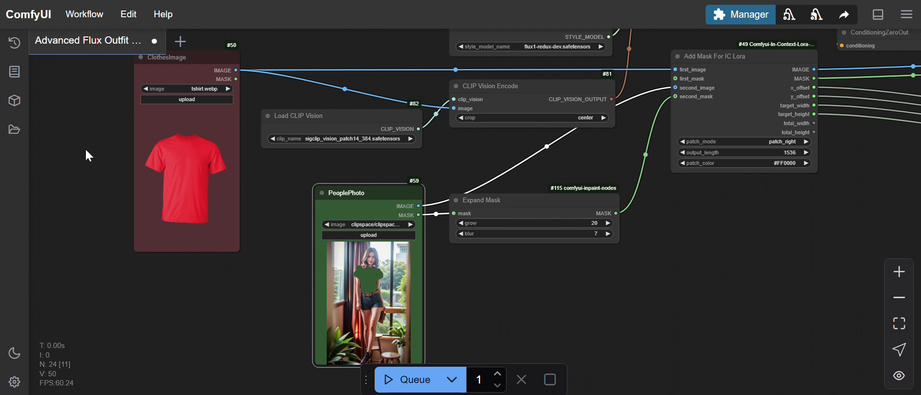
left_click_drag(87, 120, 85, 163)
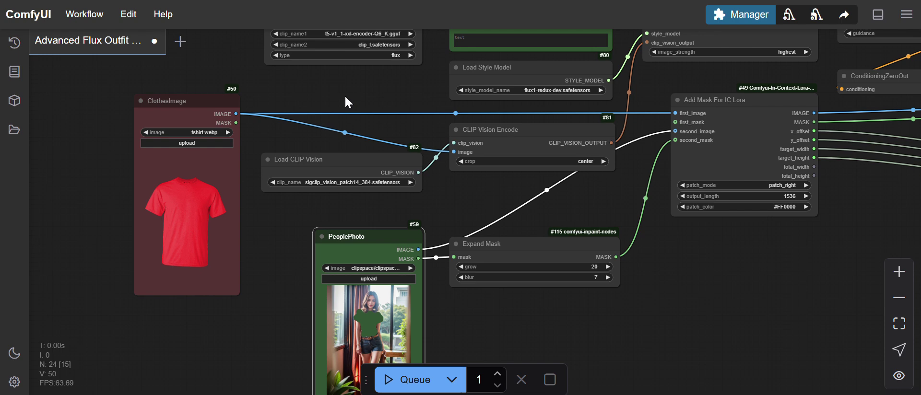
left_click_drag(345, 95, 305, 90)
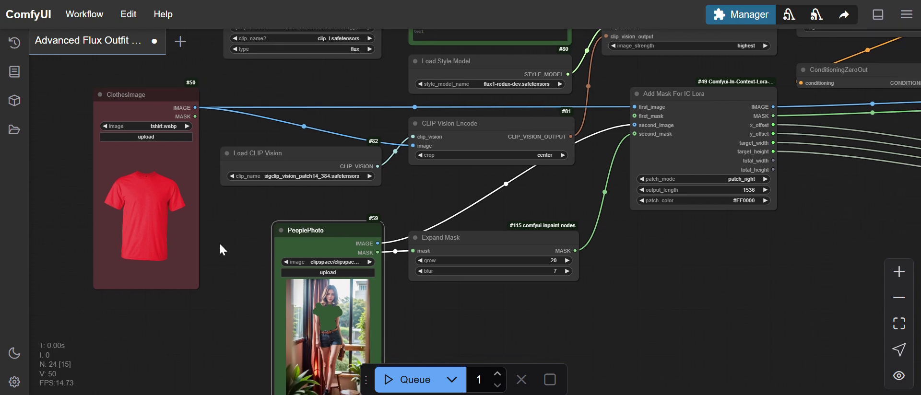
left_click_drag(221, 257, 242, 227)
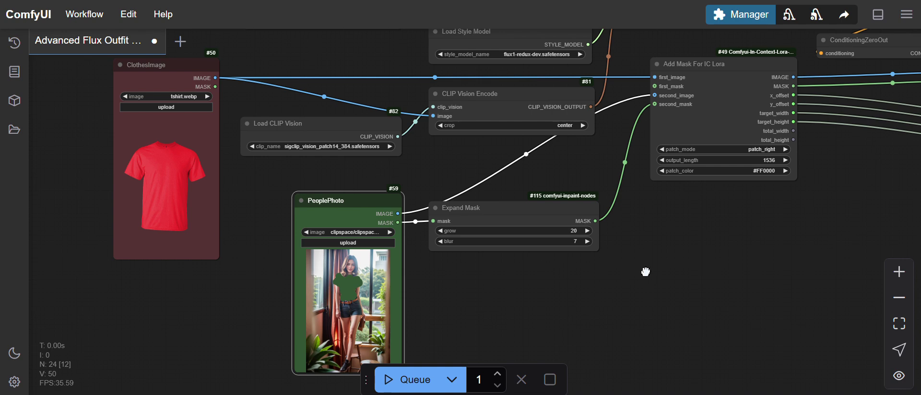
left_click_drag(648, 274, 266, 289)
left_click_drag(649, 249, 340, 261)
left_click_drag(607, 171, 257, 156)
left_click_drag(618, 128, 536, 75)
scroll(690, 139, "up", 10)
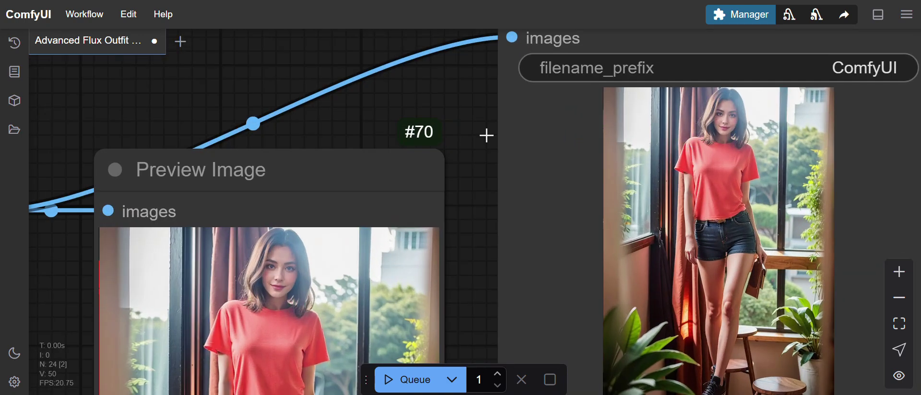
left_click_drag(463, 186, 302, 150)
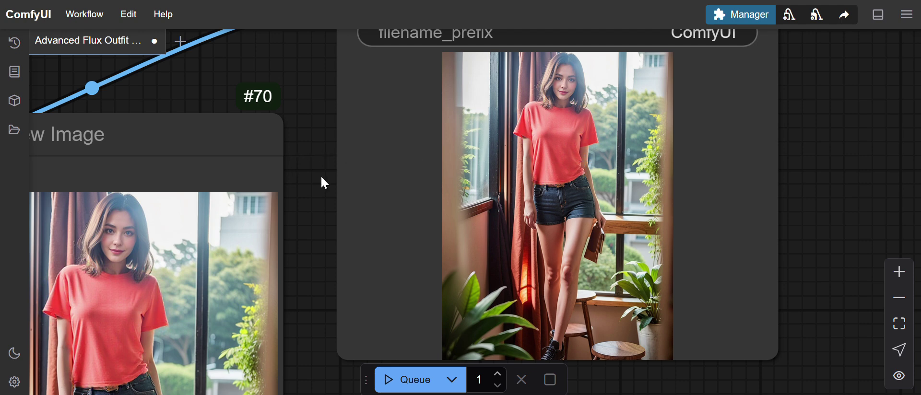
left_click_drag(312, 187, 305, 175)
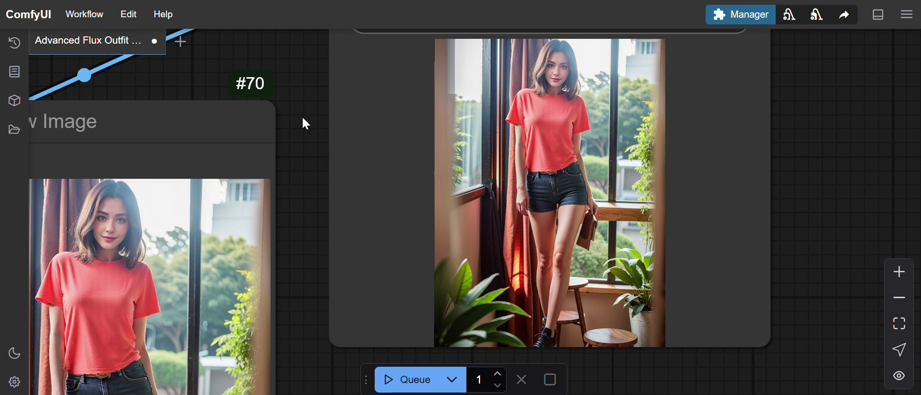
left_click_drag(302, 118, 297, 145)
scroll(297, 146, "up", 2)
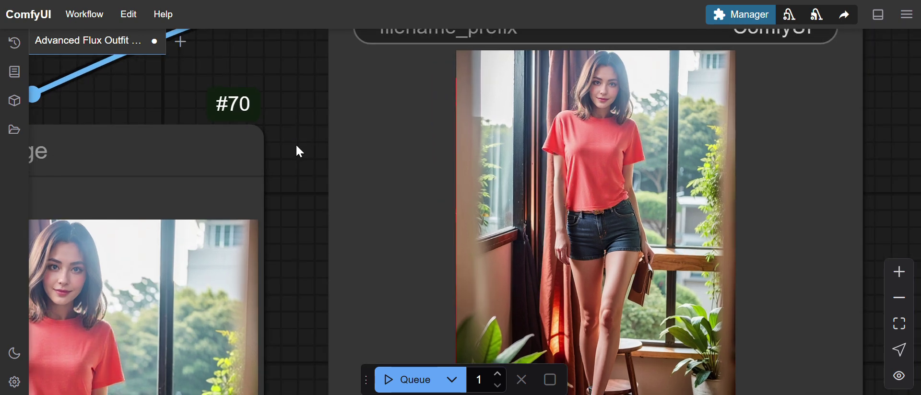
scroll(297, 146, "up", 1)
left_click_drag(316, 193, 245, 205)
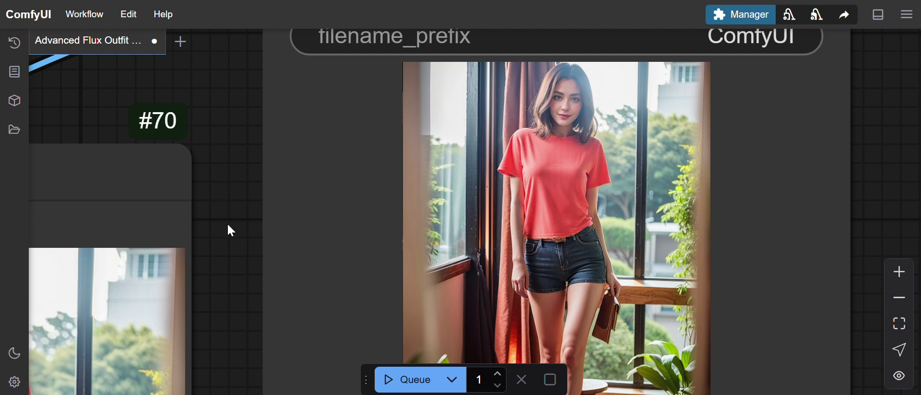
left_click_drag(226, 228, 351, 214)
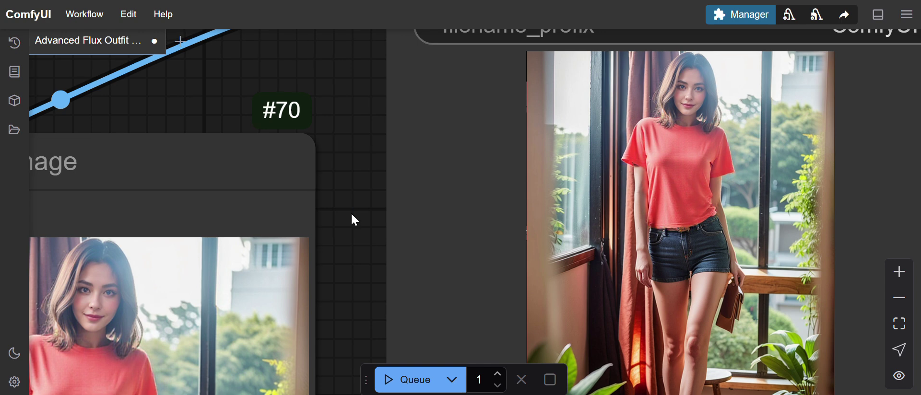
scroll(482, 208, "down", 7)
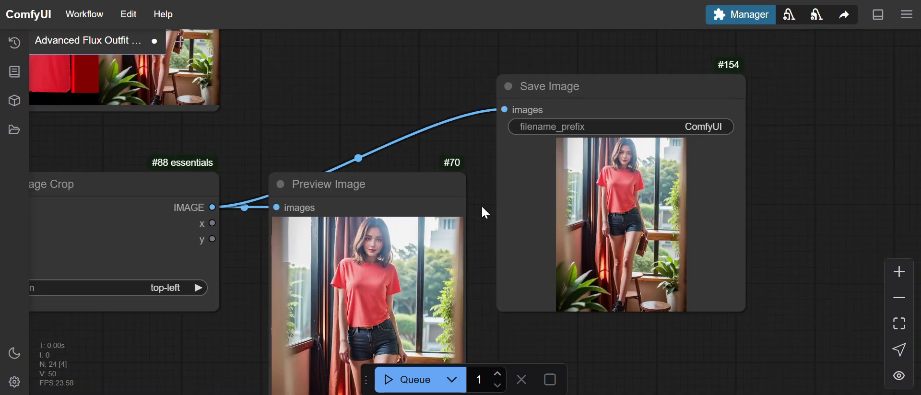
- Zoom out and pan back to the ClothesImage, PeoplePhoto and Load VAE input nodes
scroll(482, 205, "down", 1)
left_click_drag(140, 334, 702, 203)
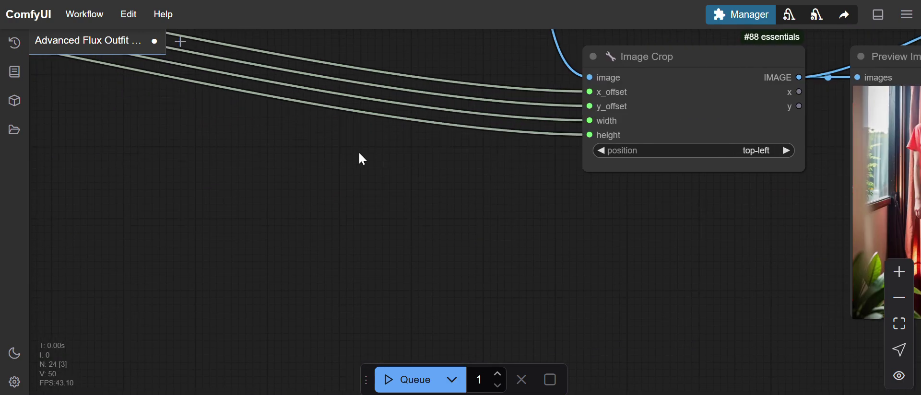
scroll(360, 155, "down", 6)
left_click_drag(202, 168, 527, 310)
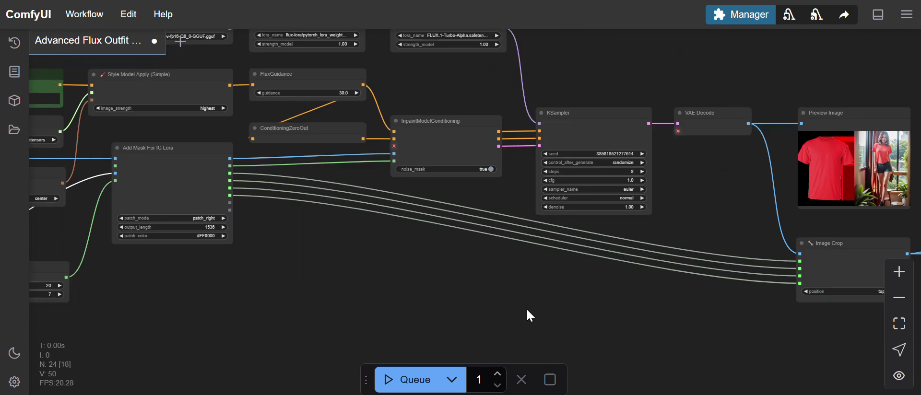
left_click_drag(123, 300, 472, 330)
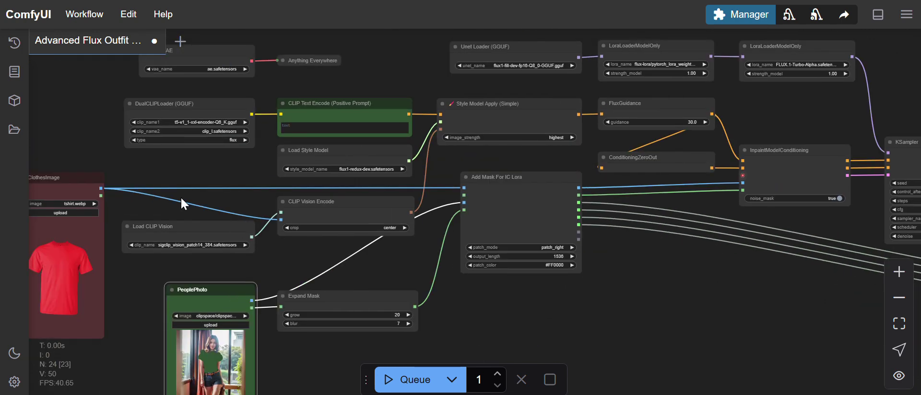
left_click_drag(163, 171, 310, 192)
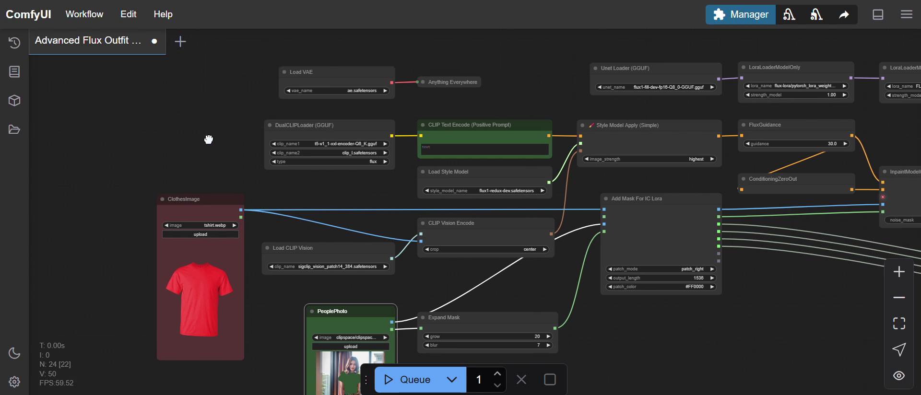
scroll(206, 150, "up", 3)
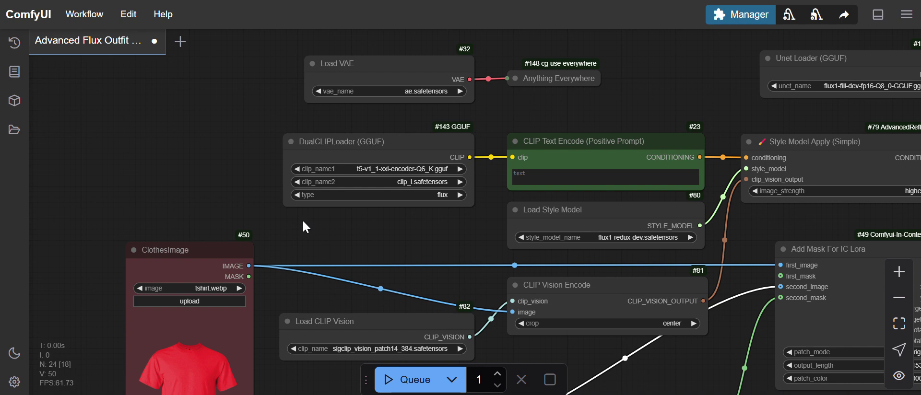
- Pan through the masking and conditioning nodes to KSampler, then back left to the inputs
left_click_drag(305, 225, 228, 120)
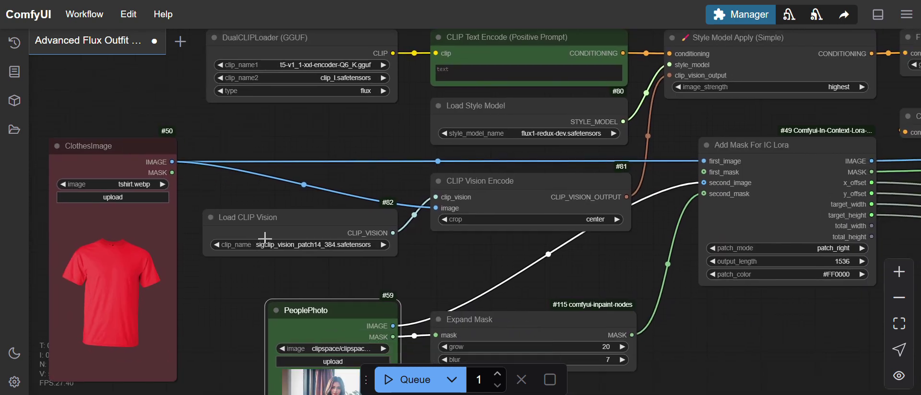
left_click_drag(418, 265, 314, 223)
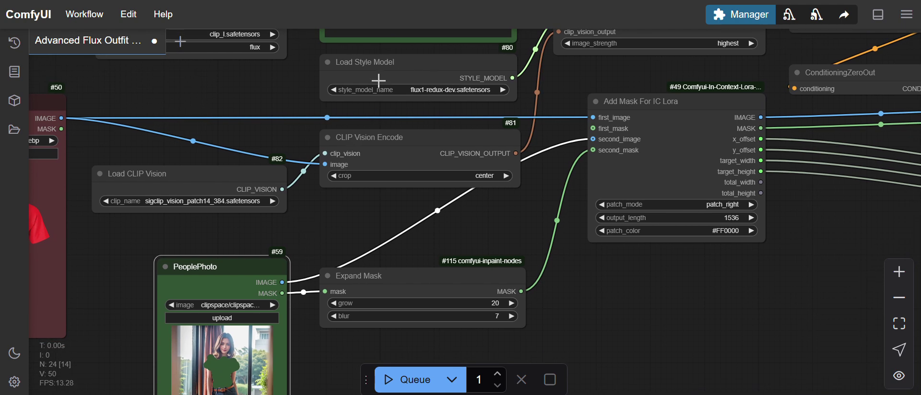
left_click_drag(267, 97, 246, 128)
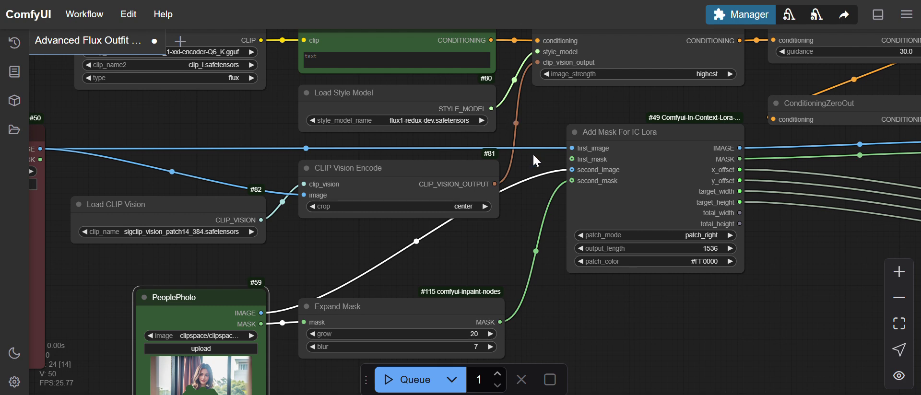
left_click_drag(620, 296, 525, 337)
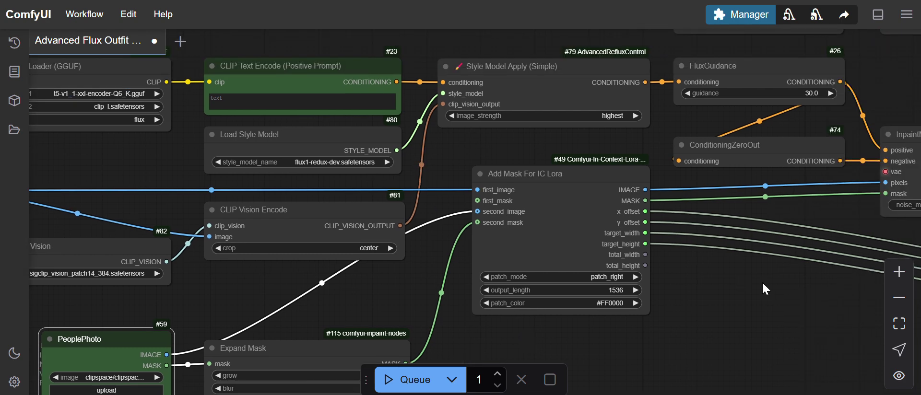
left_click_drag(743, 296, 520, 310)
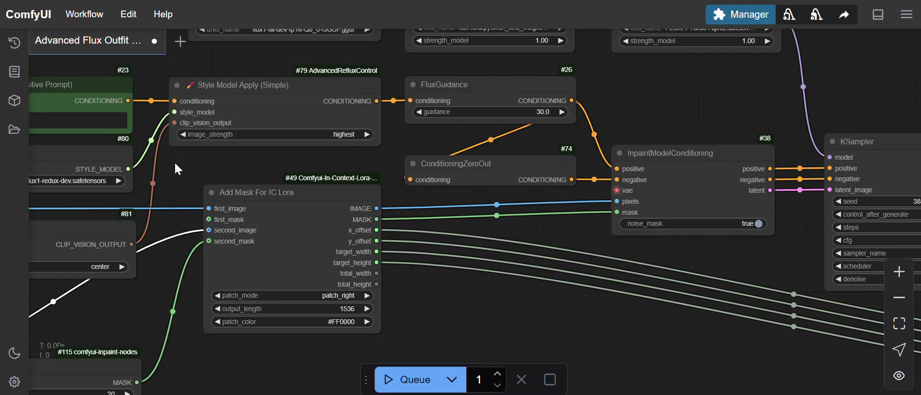
left_click_drag(174, 169, 438, 173)
scroll(438, 174, "left", 3)
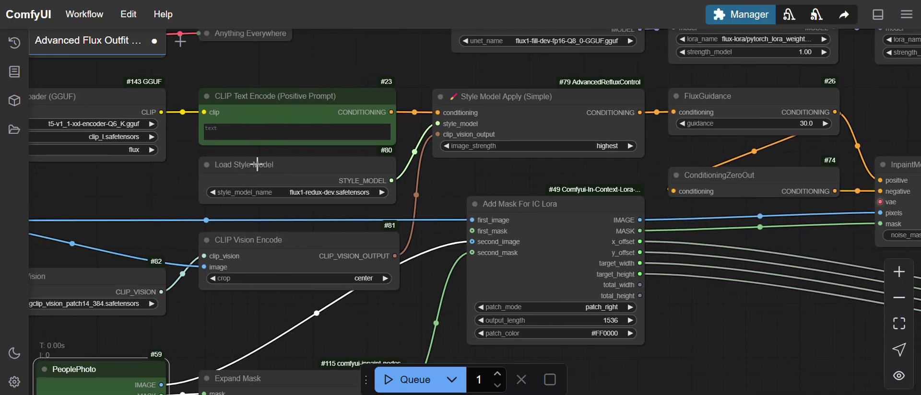
scroll(265, 147, "left", 10)
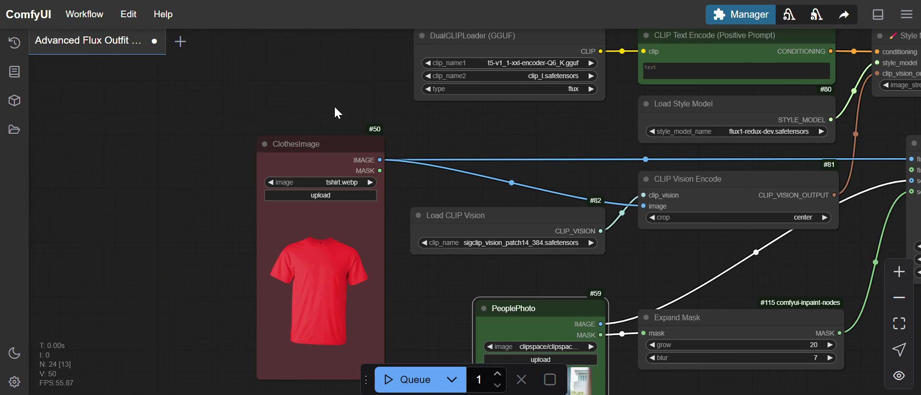
- Pan around PeoplePhoto and Expand Mask to view the masked photo beside the dress.jpg clothing image
left_click_drag(161, 287, 113, 134)
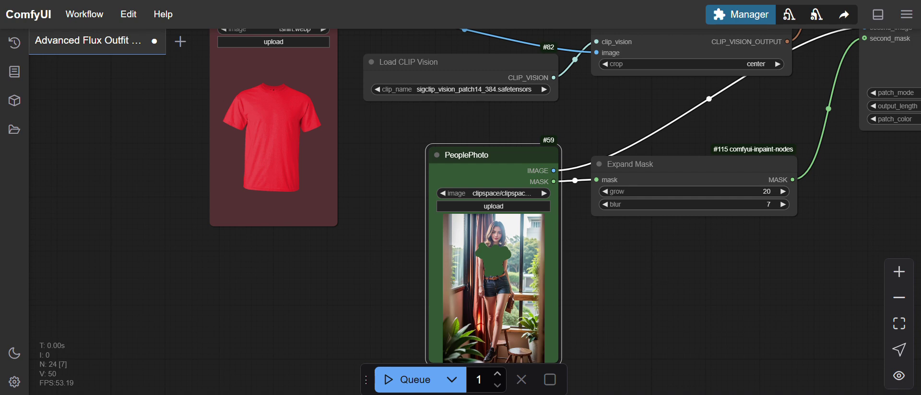
left_click_drag(131, 145, 115, 210)
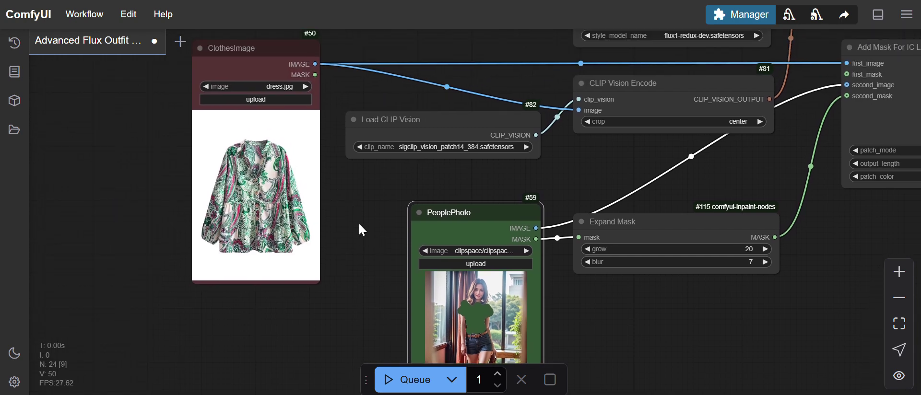
left_click_drag(355, 226, 325, 182)
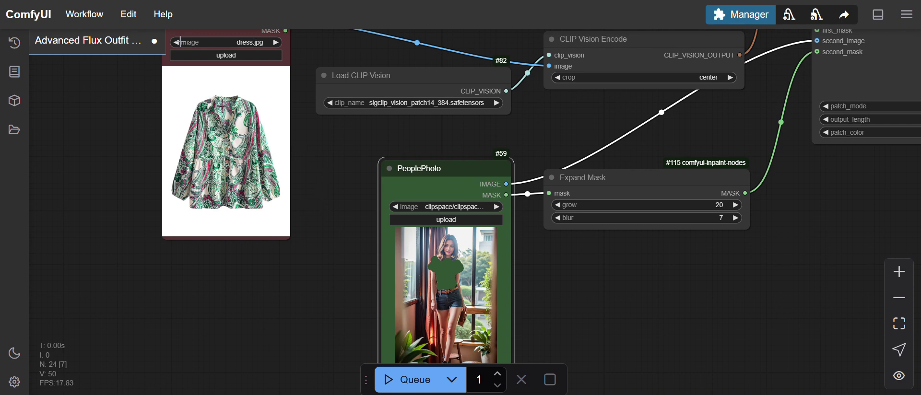
left_click_drag(339, 283, 288, 230)
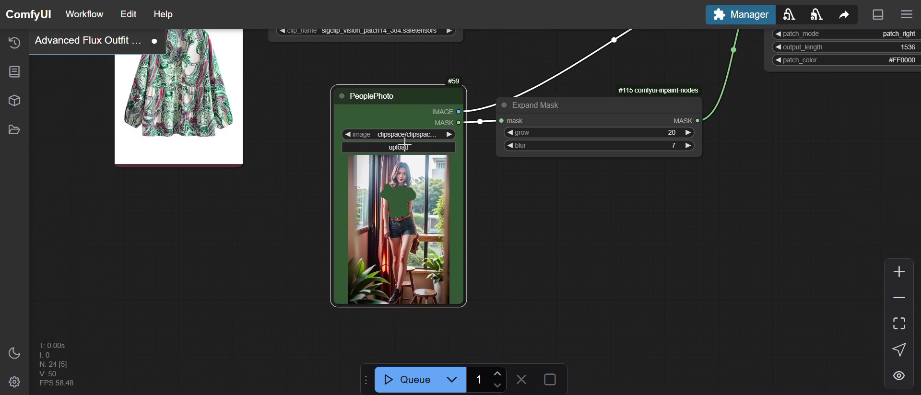
- Queue the try-on run and open the queue panel listing the paisley-shirt result
left_click(414, 380)
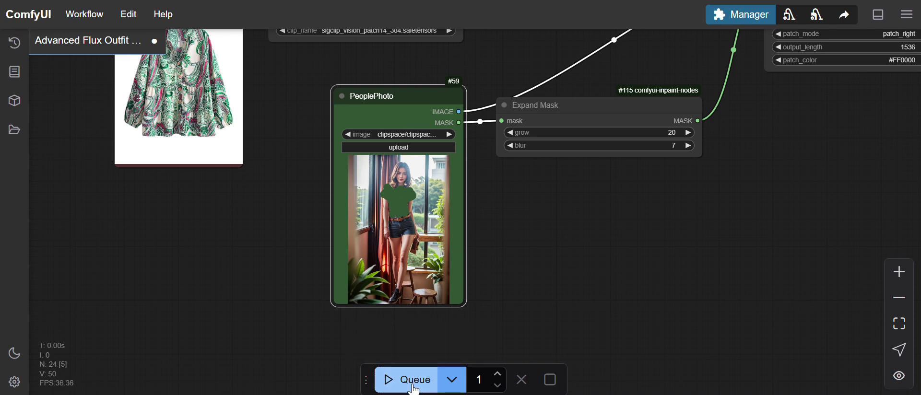
left_click(18, 48)
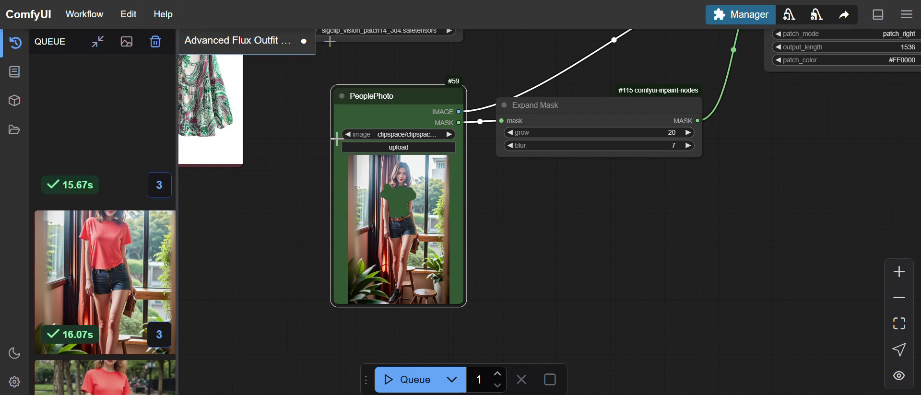
- Open the Workflows sidebar and the Manager, and check Install Missing Custom Nodes
left_click(13, 137)
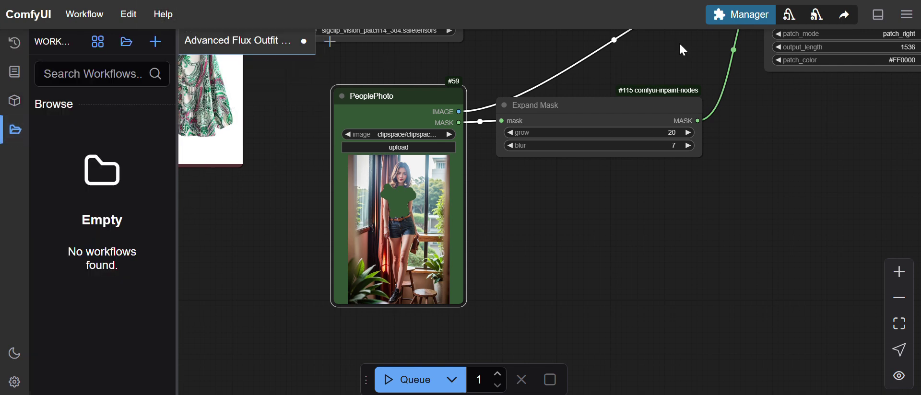
left_click(759, 18)
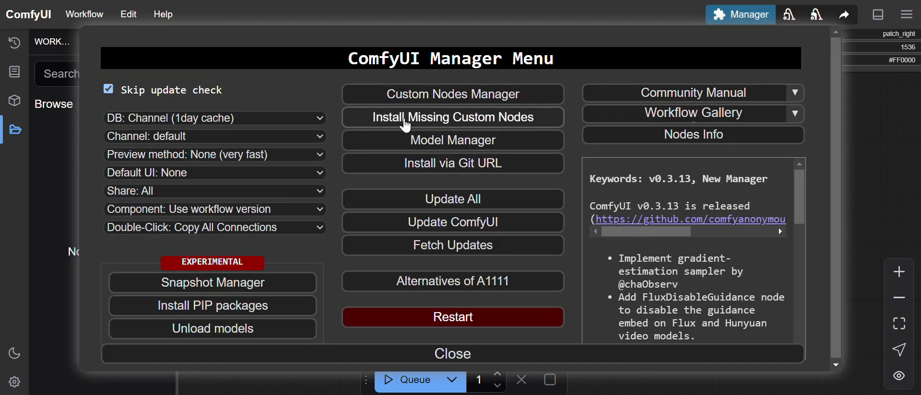
left_click(396, 126)
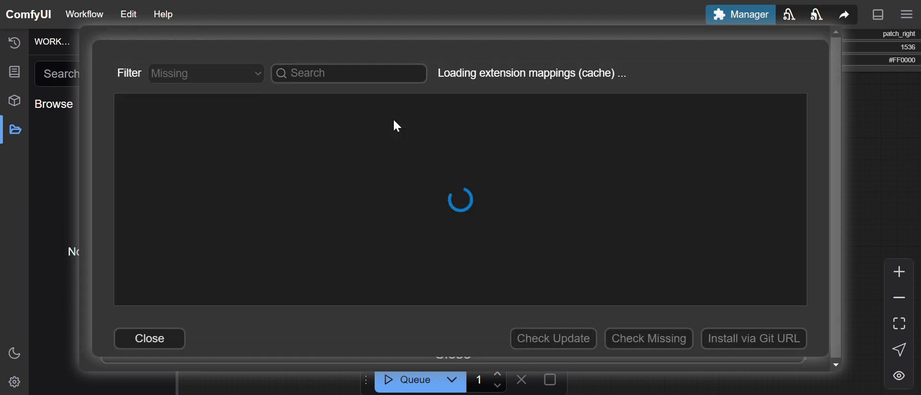
left_click(147, 346)
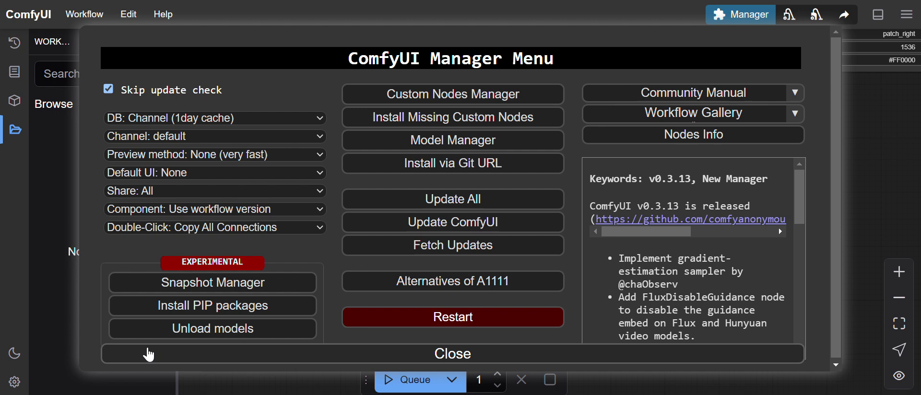
- Search the Model Manager's 421-model catalogue for 'cry', then close it
left_click(454, 144)
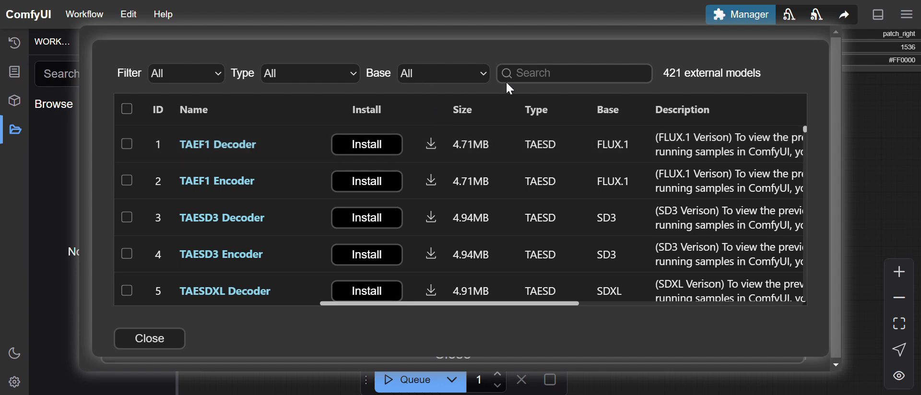
left_click(535, 77)
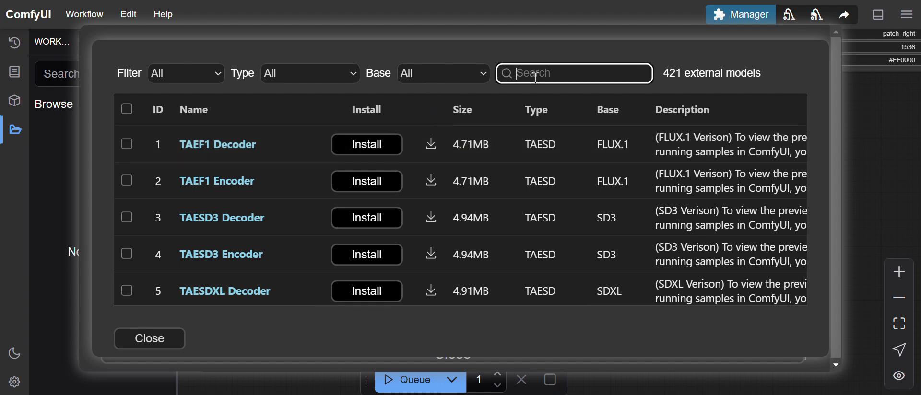
type("cry")
key("BackSpace")
type("y")
key("BackSpace")
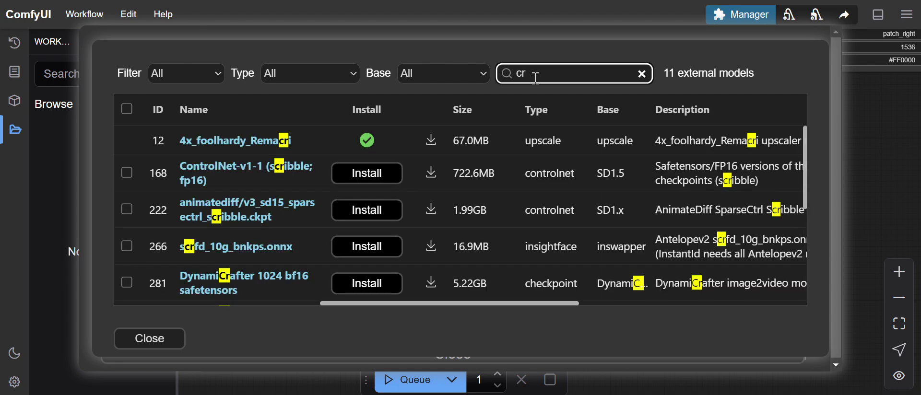
type("y")
key("BackSpace")
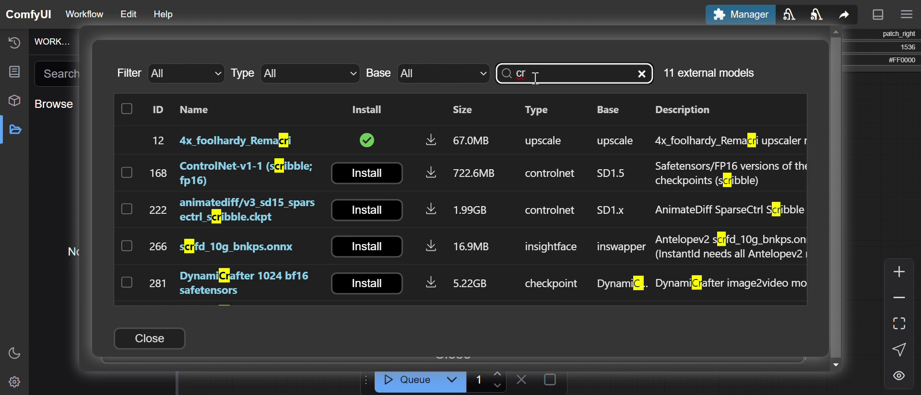
left_click(159, 343)
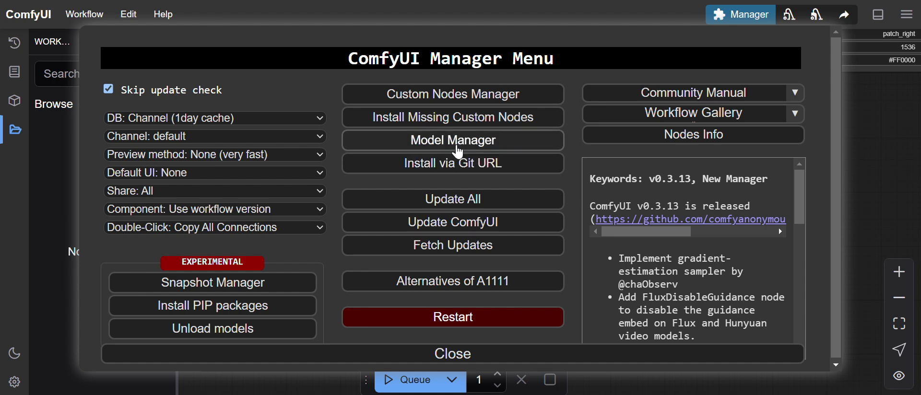
- Reopen the Model Manager, try another search, clear it, and return to the Manager Menu
left_click(456, 146)
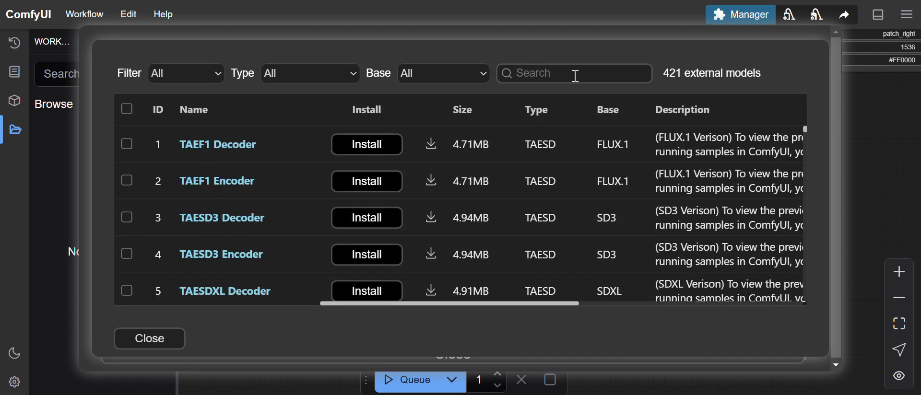
left_click(575, 75)
type("ct")
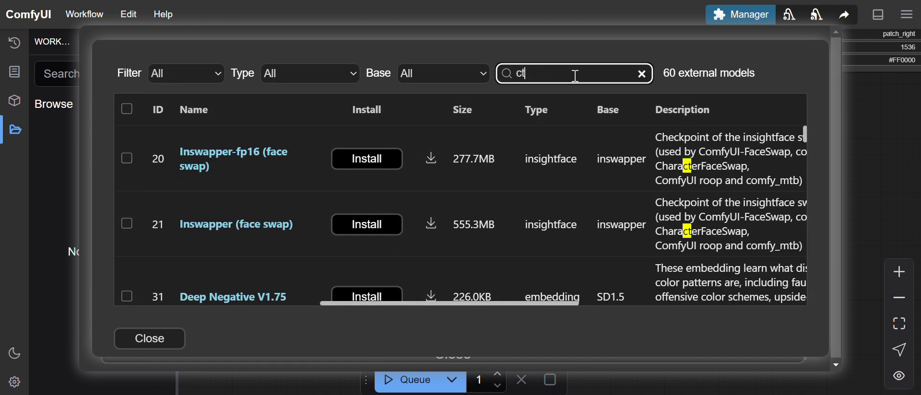
key("BackSpace")
type("r")
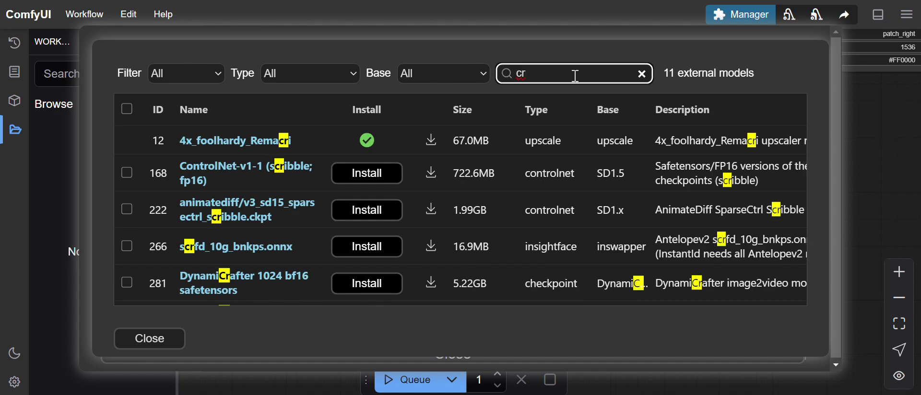
type("j")
key("BackSpace")
type("j")
key("BackSpace")
key("BackSpace")
key("BackSpace")
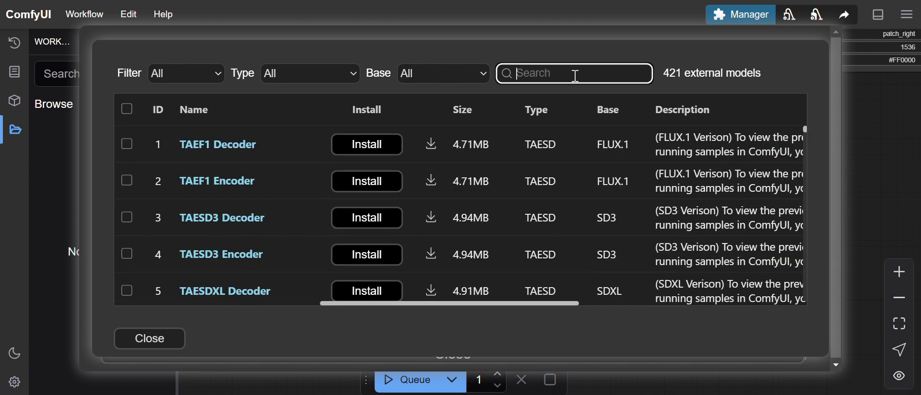
left_click(149, 342)
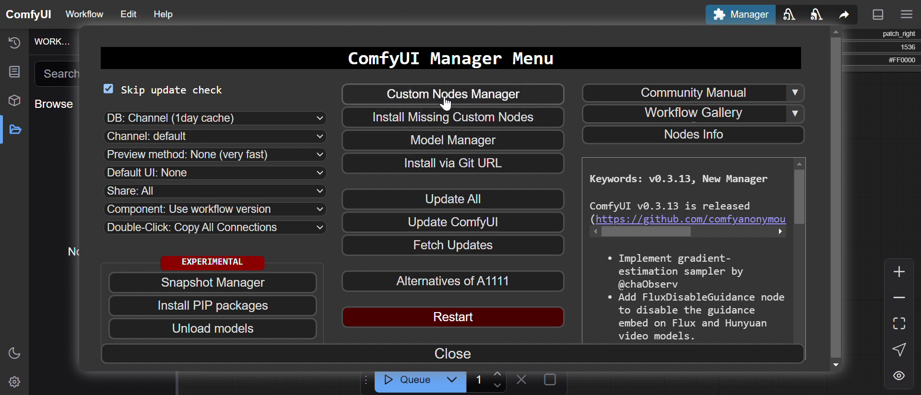
- Search the Custom Nodes Manager for 'cry' and install Crystools
left_click(444, 96)
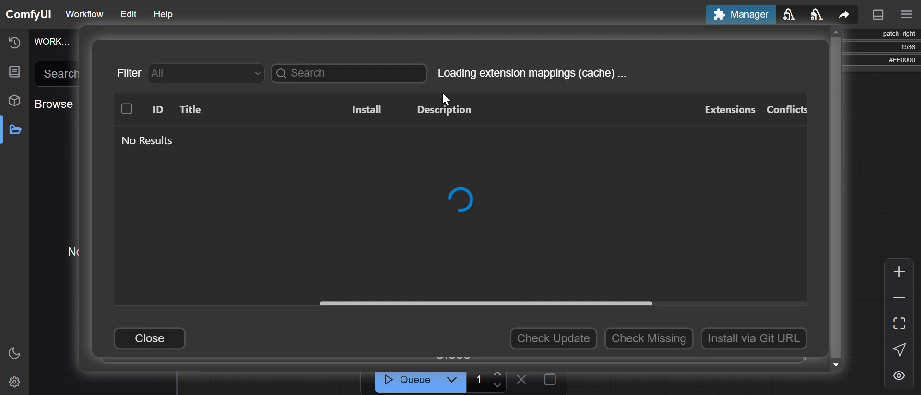
left_click(366, 78)
type("cry")
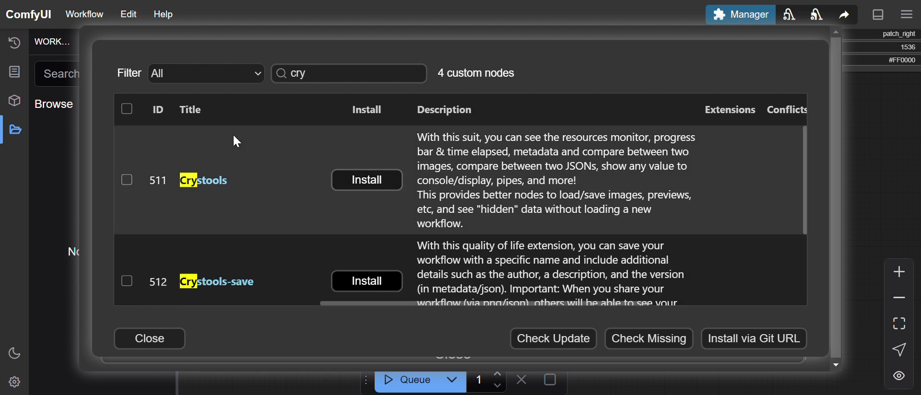
left_click(382, 183)
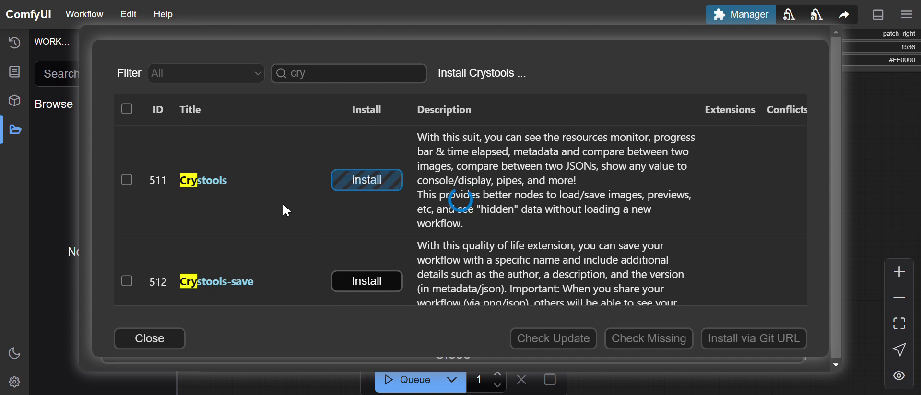
- Close the Manager windows and hide the Workflows sidebar
key("Escape")
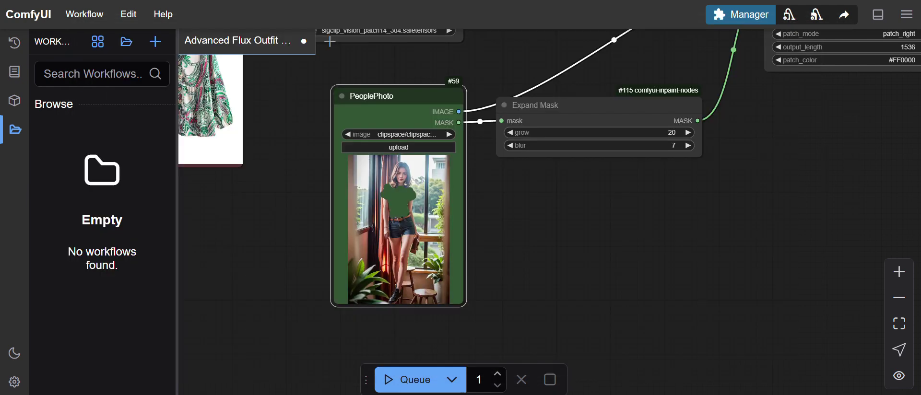
left_click_drag(697, 203, 335, 258)
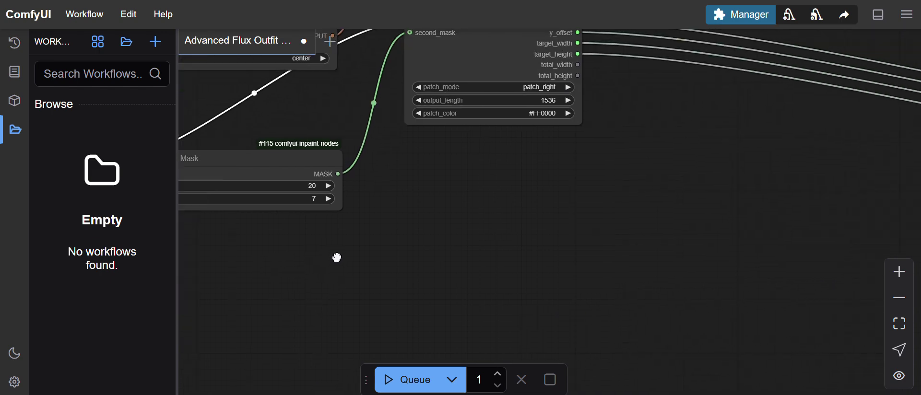
left_click(14, 129)
- Zoom and pan to the Save/Preview Image and Image Crop nodes to inspect the paisley-shirt result
scroll(200, 217, "down", 10)
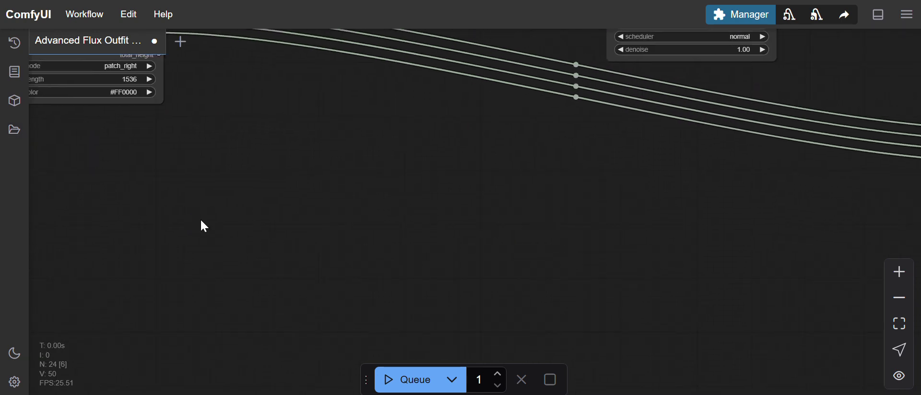
left_click_drag(411, 252, 242, 261)
scroll(348, 276, "up", 7)
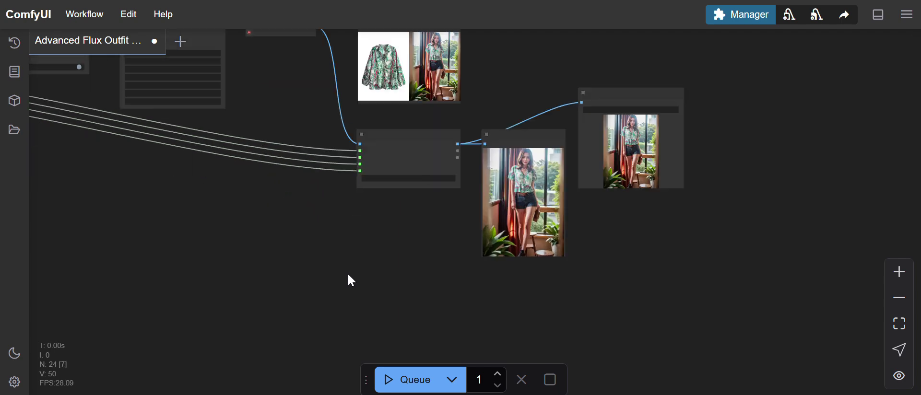
left_click_drag(446, 239, 275, 312)
scroll(658, 192, "up", 5)
scroll(659, 196, "up", 1)
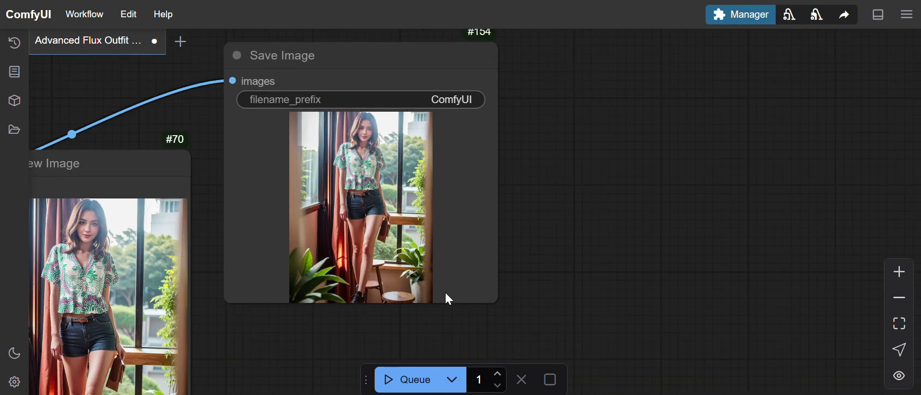
left_click_drag(276, 351, 601, 274)
scroll(286, 249, "up", 6)
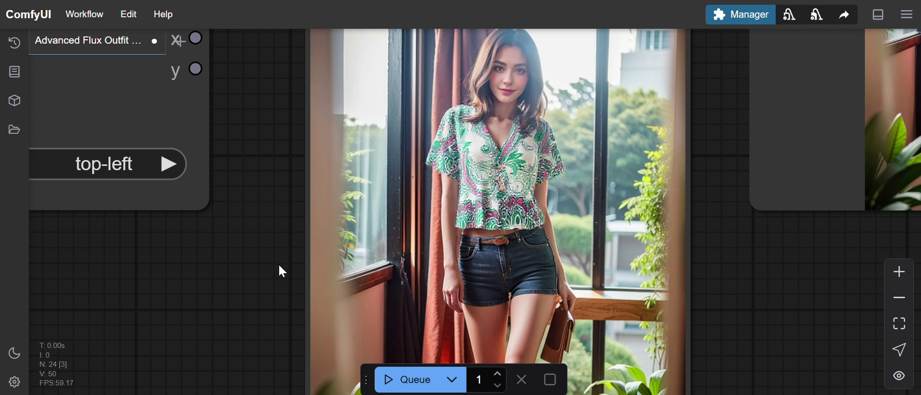
left_click_drag(282, 272, 249, 276)
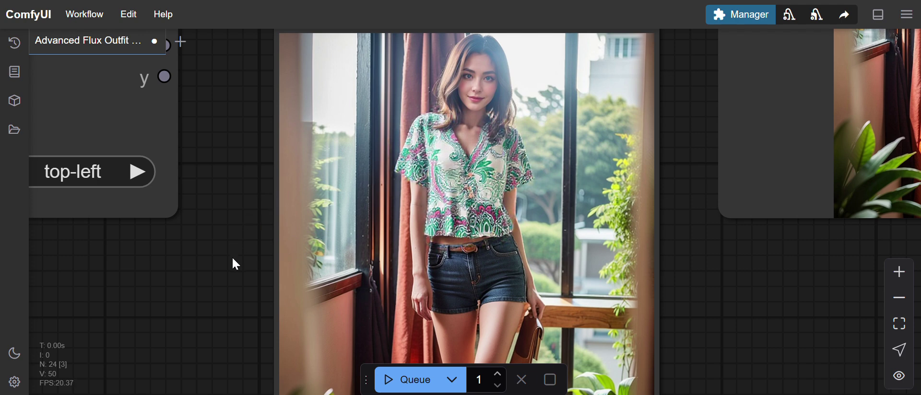
left_click_drag(232, 260, 372, 251)
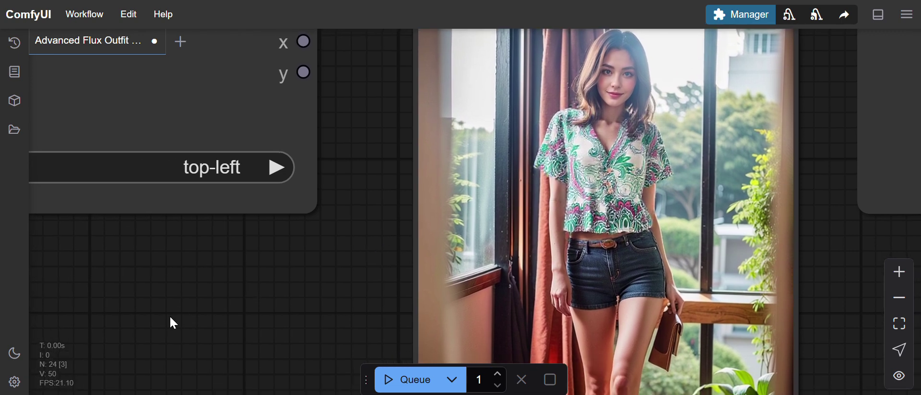
left_click_drag(169, 315, 490, 282)
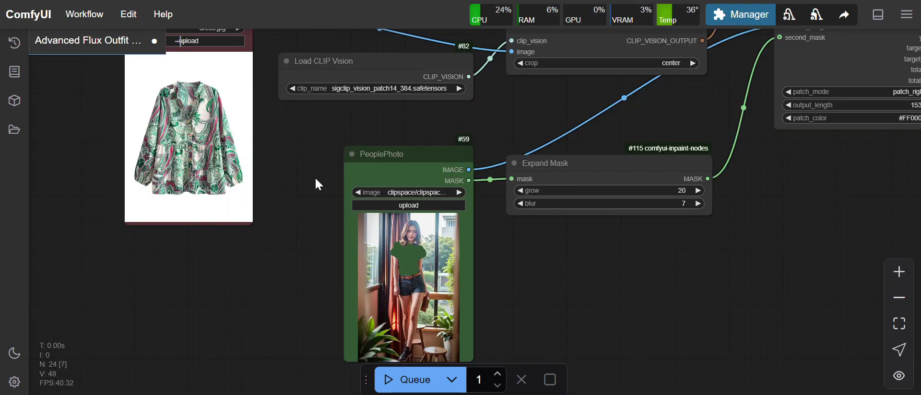
- Restore ComfyUI_00407_.png, the woman in the pink top, as the PeoplePhoto input with Ctrl+Z
left_click_drag(308, 171, 305, 186)
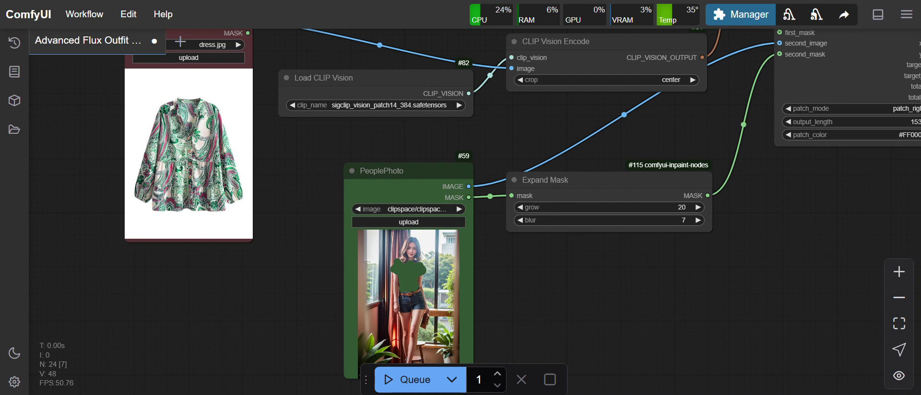
key("ctrl+z")
left_click_drag(332, 231, 319, 194)
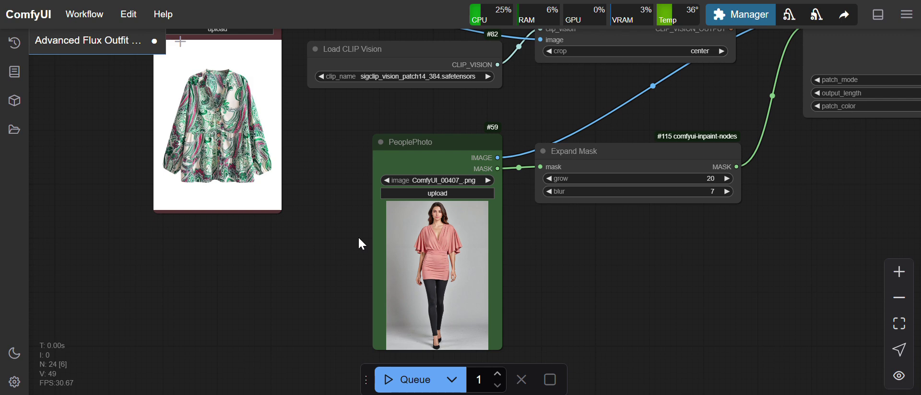
mouse_move(337, 212)
left_mouse_down()
mouse_move(334, 295)
mouse_move(329, 203)
mouse_move(341, 211)
left_mouse_up()
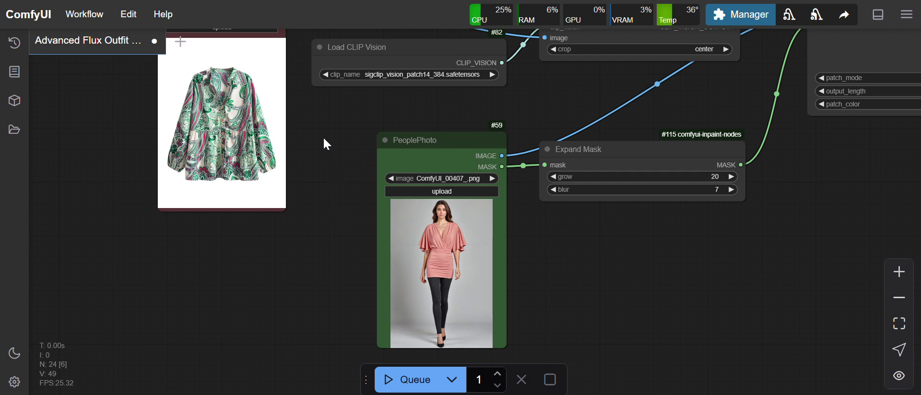
left_click_drag(333, 113, 316, 136)
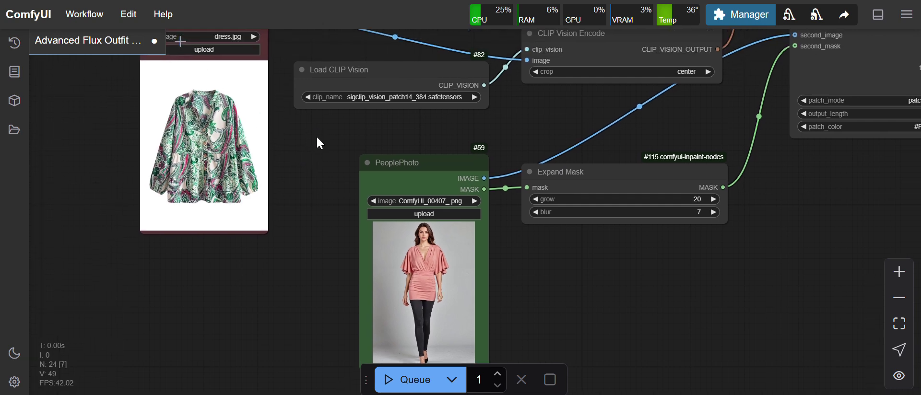
left_click_drag(305, 187, 355, 218)
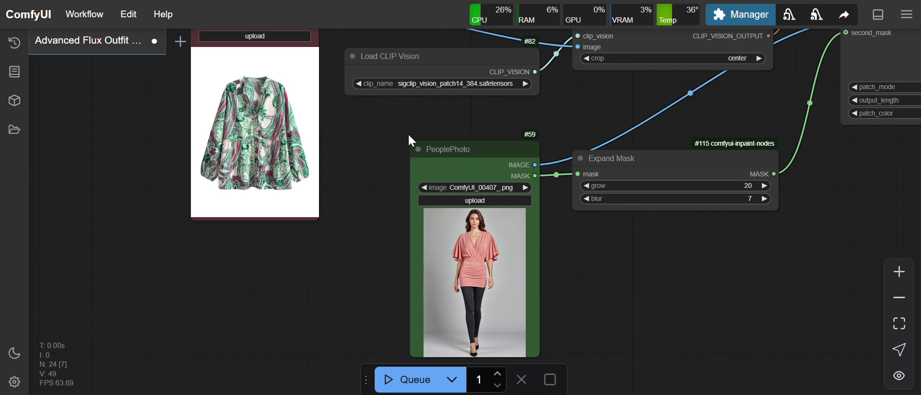
left_click_drag(387, 169, 374, 243)
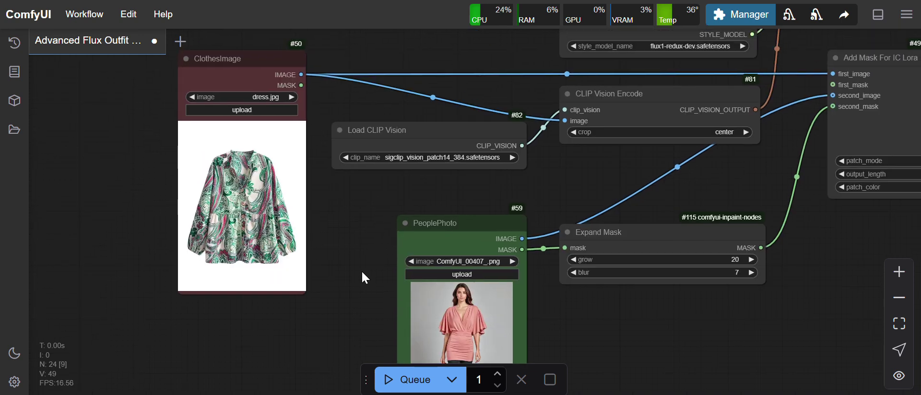
left_click_drag(361, 270, 301, 135)
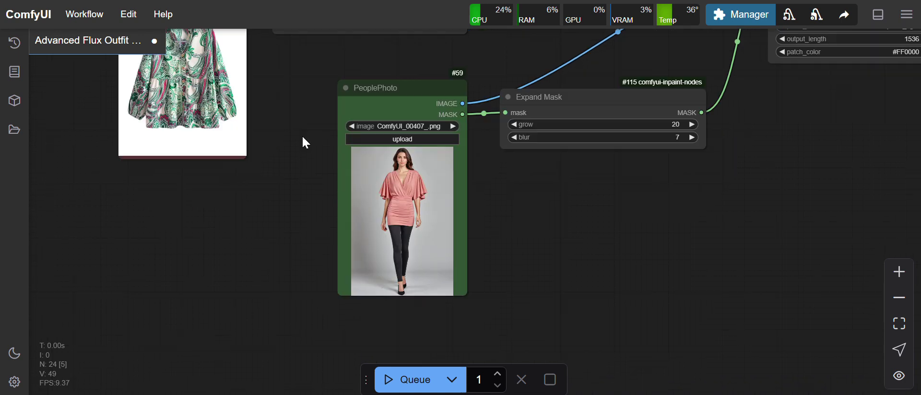
- Open PeoplePhoto in the MaskEditor and increase the brush thickness
right_click(412, 196)
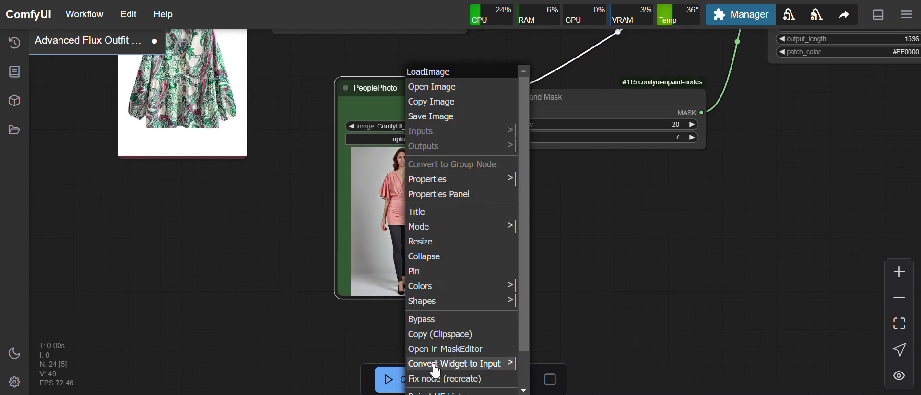
left_click(444, 350)
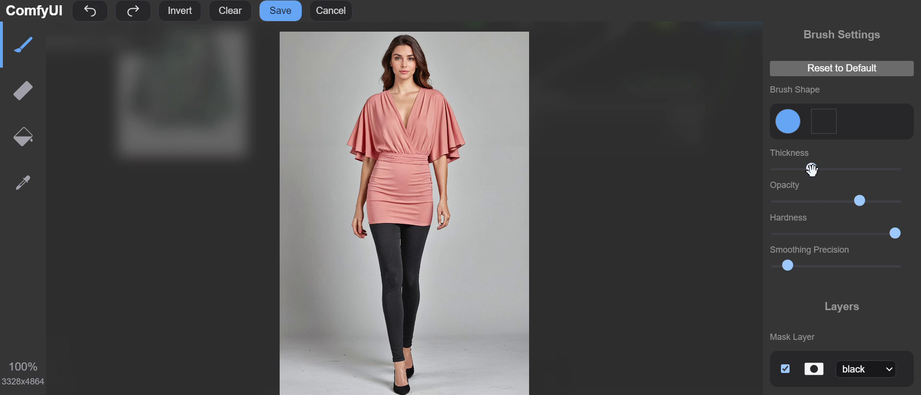
left_click_drag(812, 170, 814, 172)
left_click(826, 171)
- Paint the mask over the pink blouse from waist to chest with a thicker brush
left_click(416, 176)
left_click_drag(417, 128, 421, 104)
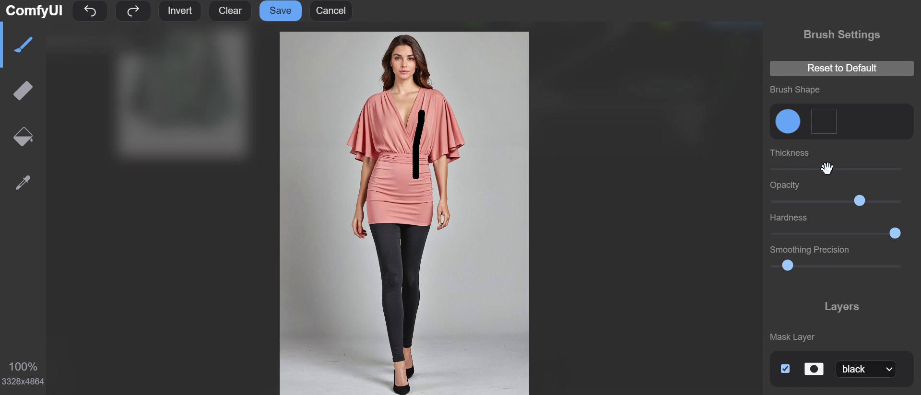
left_click_drag(827, 168, 842, 173)
left_click(399, 147)
left_click_drag(400, 171, 400, 181)
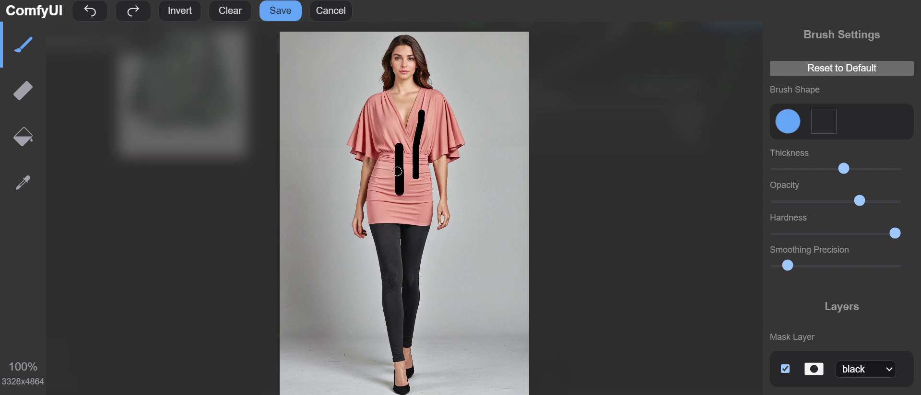
left_click_drag(398, 126, 400, 119)
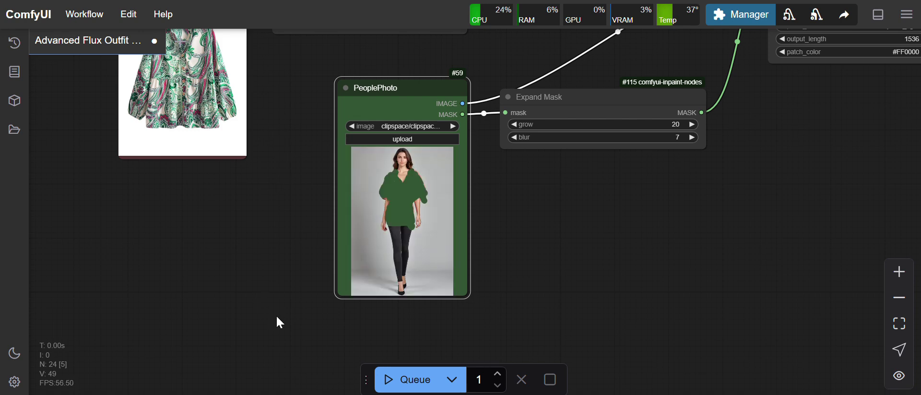
- Queue the workflow with the new pink-top mask and check the running job's progress
left_click(422, 385)
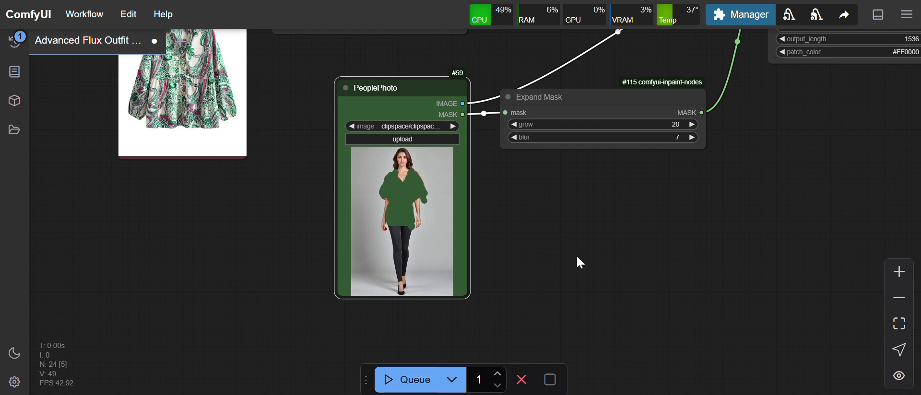
key("q")
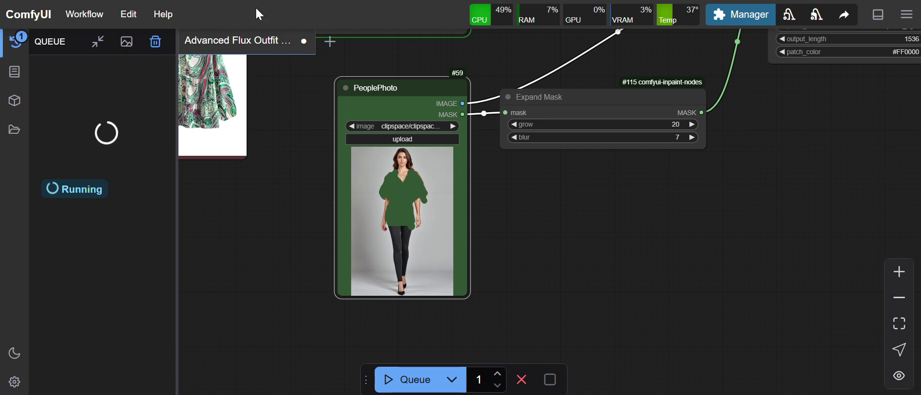
left_click(15, 47)
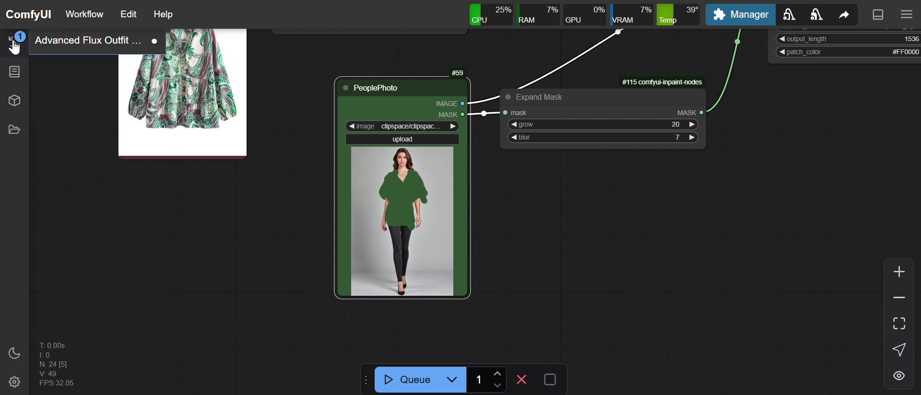
- Pan across the mask, conditioning, KSampler and VAE Decode nodes to the Save Image output
left_click_drag(697, 187, 255, 265)
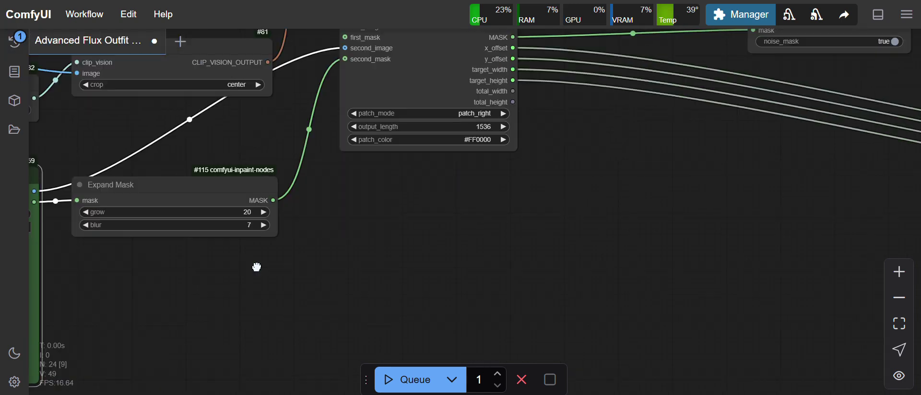
left_click_drag(660, 220, 537, 344)
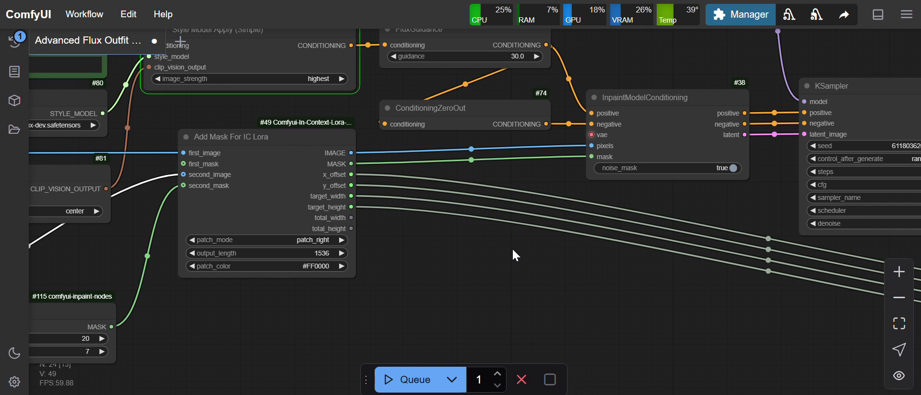
left_click_drag(512, 248, 550, 310)
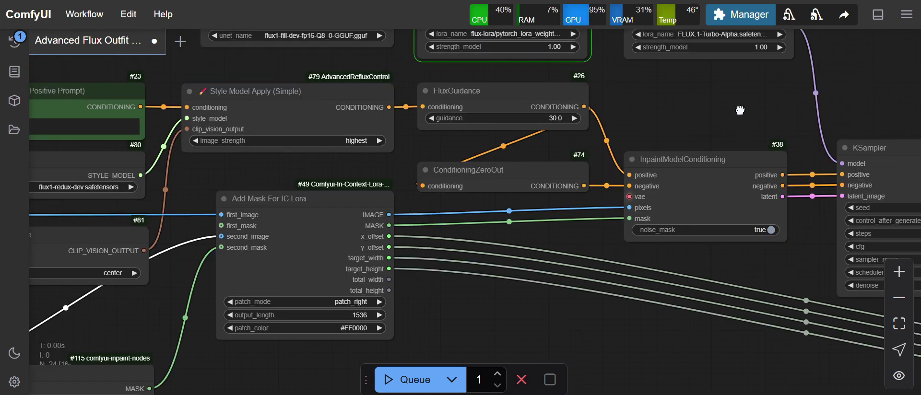
left_click_drag(737, 110, 423, 157)
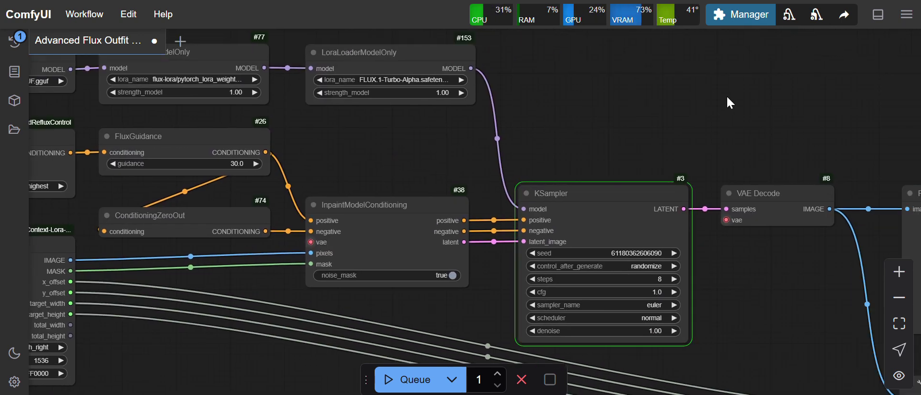
left_click_drag(713, 119, 530, 76)
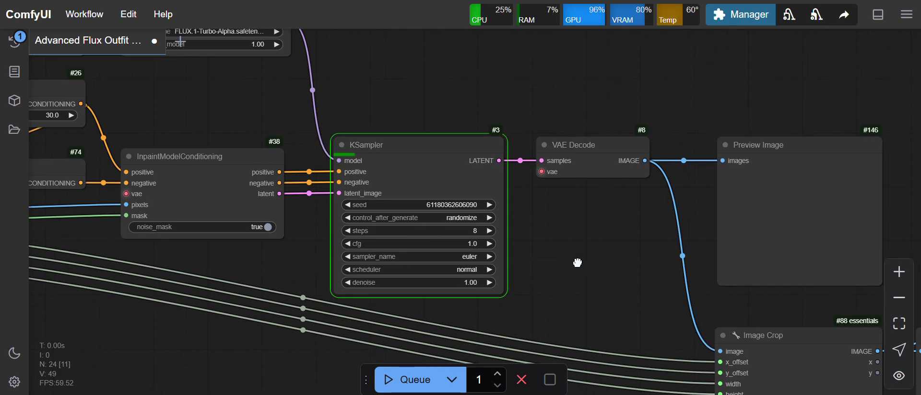
left_click_drag(575, 258, 556, 241)
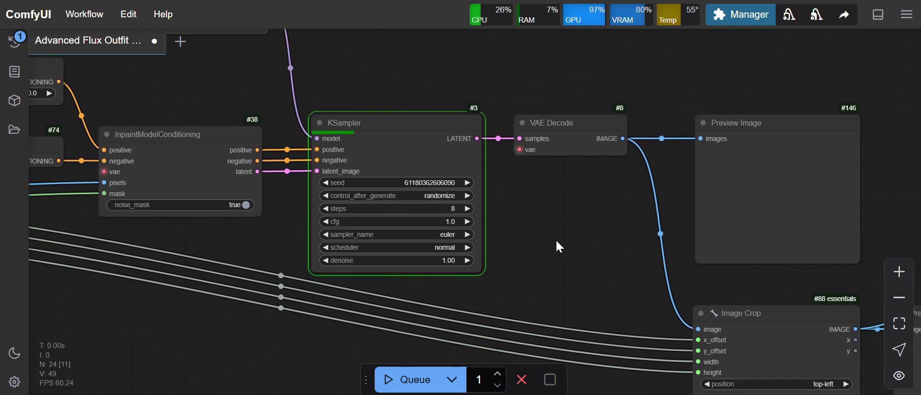
left_click_drag(580, 265, 481, 217)
left_click_drag(871, 176, 616, 136)
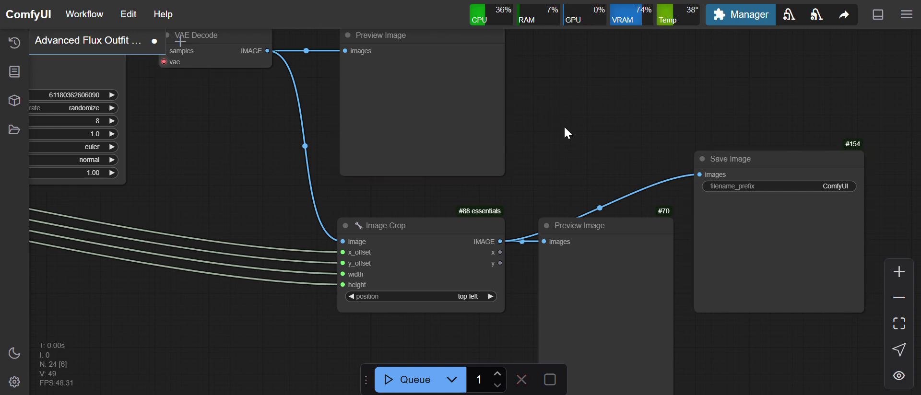
left_click_drag(564, 127, 475, 49)
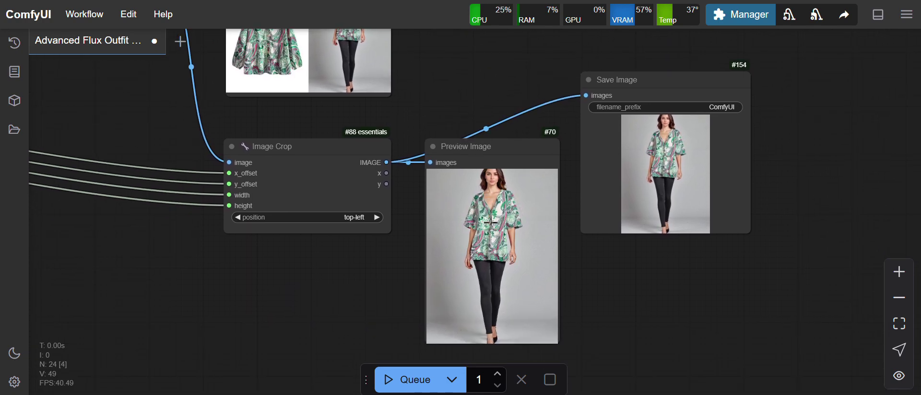
scroll(490, 222, "up", 9)
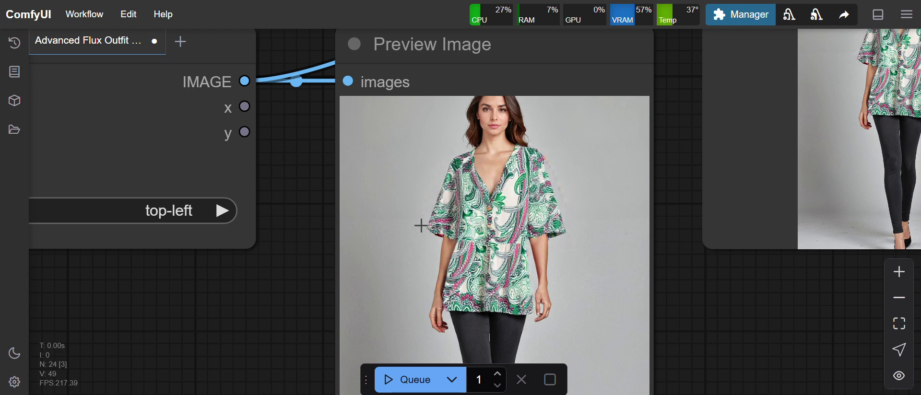
mouse_move(286, 315)
left_mouse_down()
mouse_move(285, 291)
mouse_move(286, 304)
left_mouse_up()
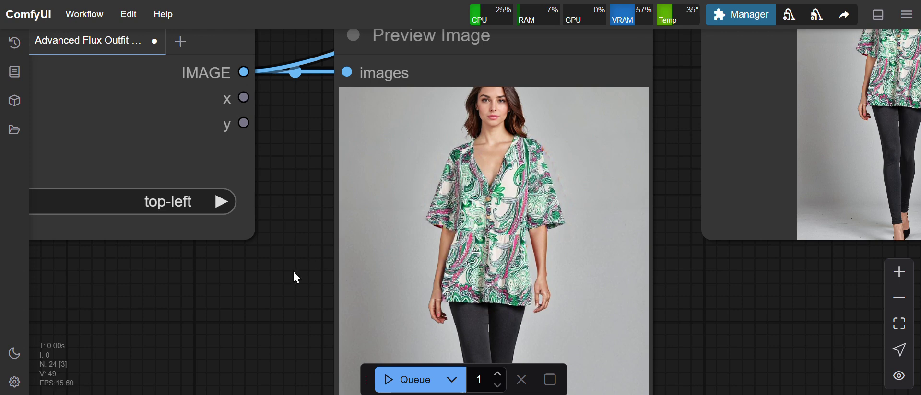
left_click_drag(288, 183, 322, 215)
left_click_drag(321, 244, 342, 333)
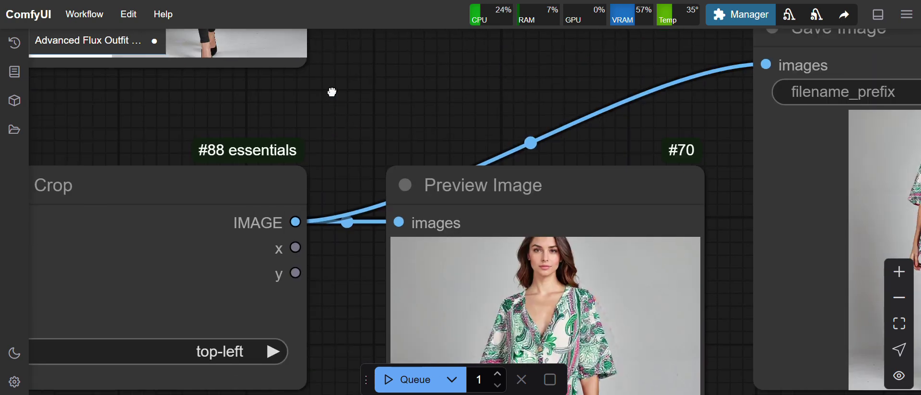
scroll(333, 139, "up", 3)
scroll(334, 178, "down", 5)
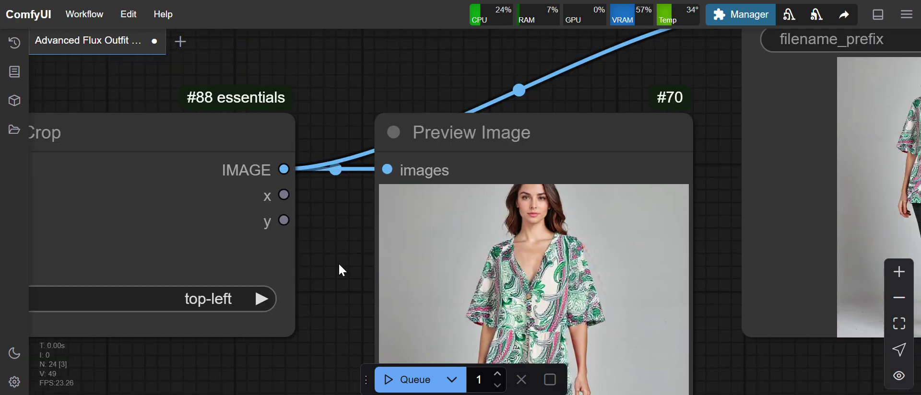
left_click_drag(339, 265, 307, 114)
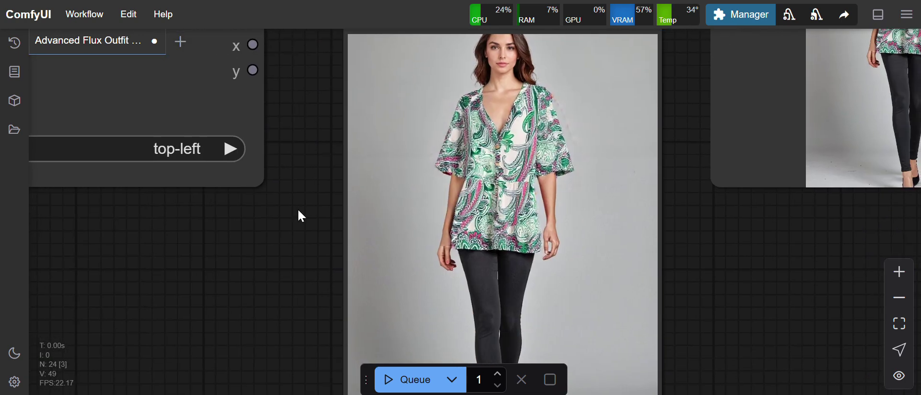
left_click_drag(298, 271, 214, 241)
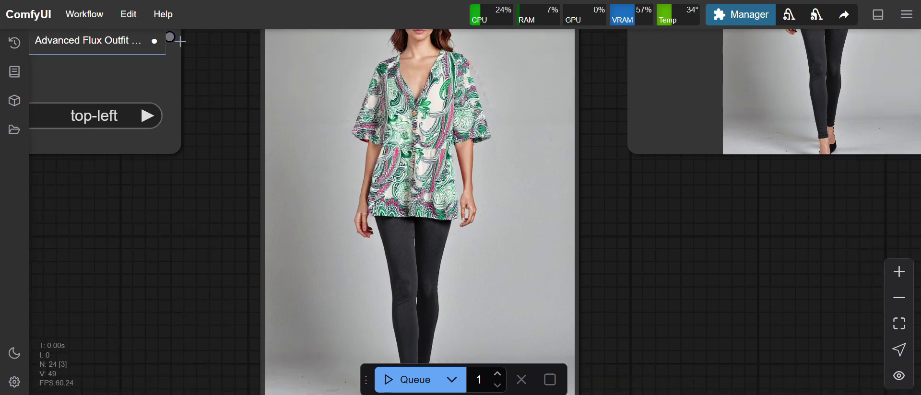
- In Jupyter's file browser, go up to the ComfyUI folder and open its output folder
key("ctrl+Tab")
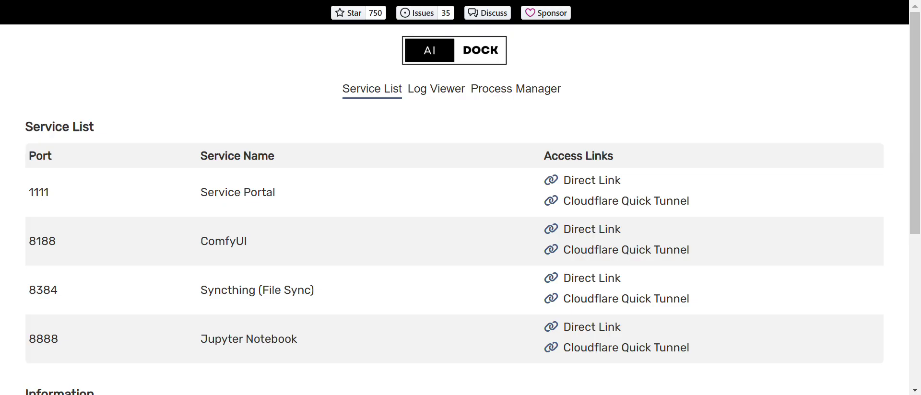
key("ctrl+Tab")
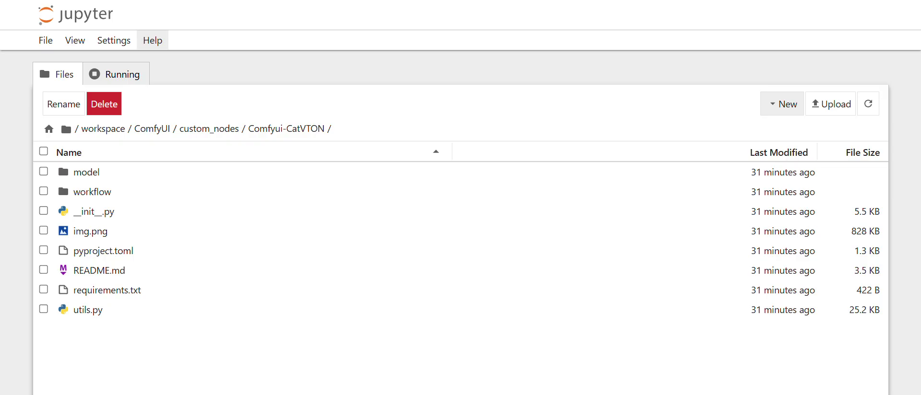
left_click(152, 129)
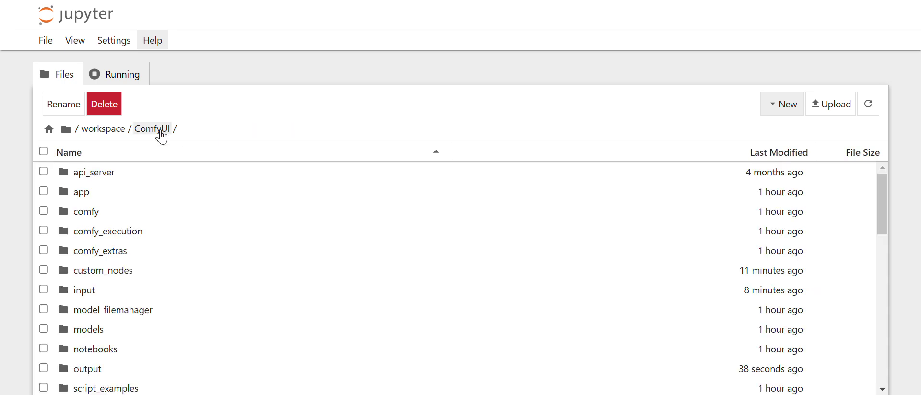
left_click(83, 376)
double_click(85, 380)
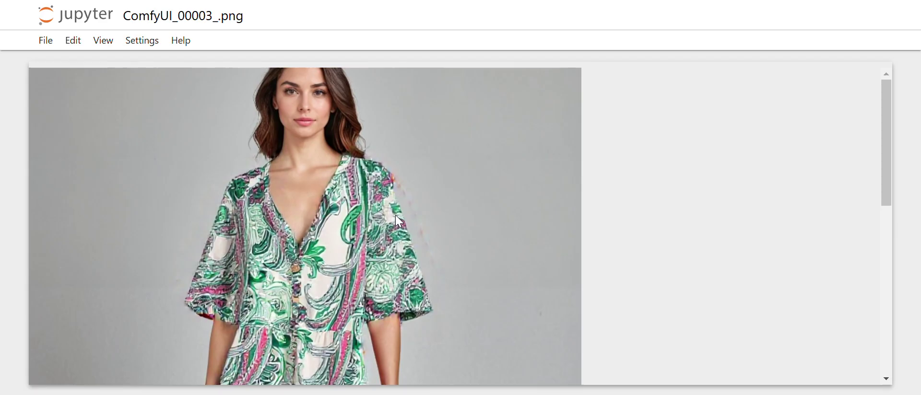
- Scroll through ComfyUI_00003_.png to inspect the paisley shirt result
scroll(613, 158, "down", 9)
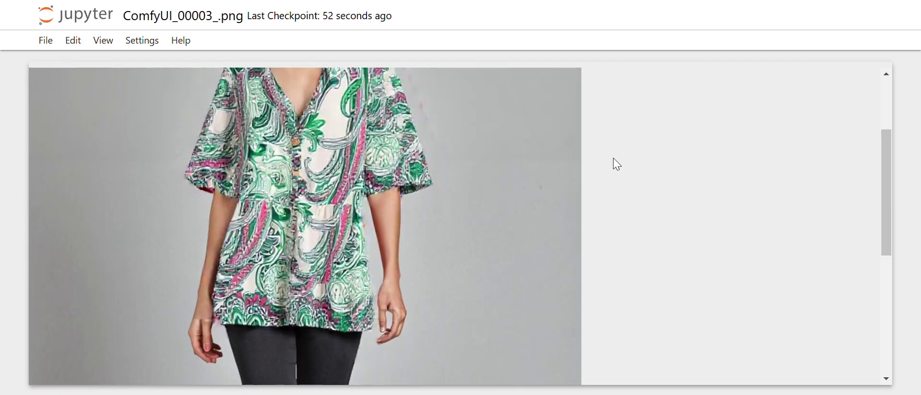
scroll(614, 160, "up", 8)
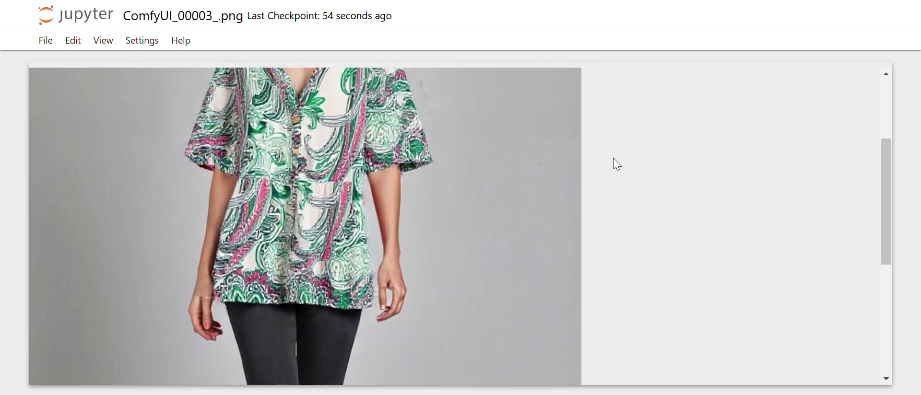
scroll(300, 222, "down", 1)
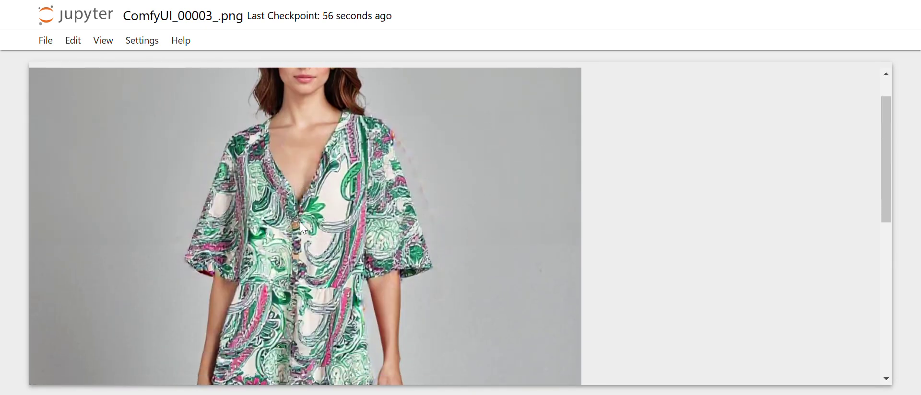
scroll(300, 222, "up", 1)
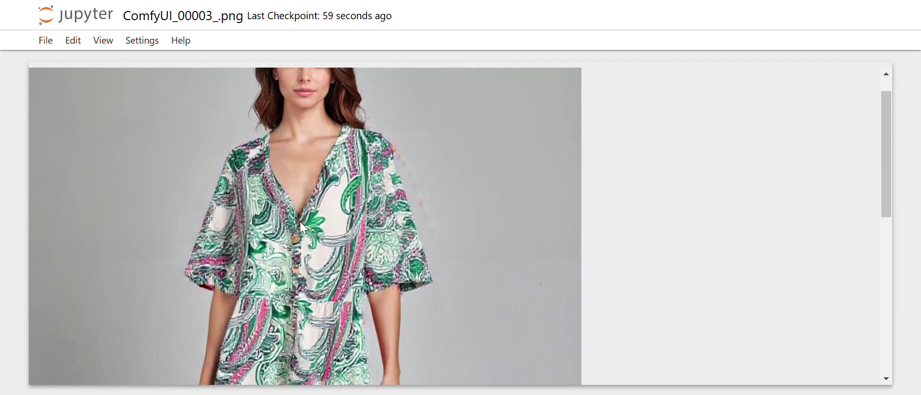
scroll(301, 221, "down", 1)
scroll(300, 222, "up", 2)
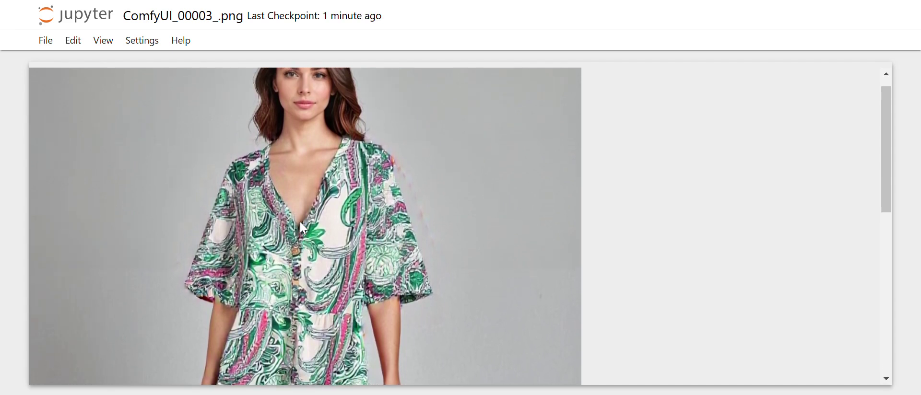
scroll(300, 221, "down", 1)
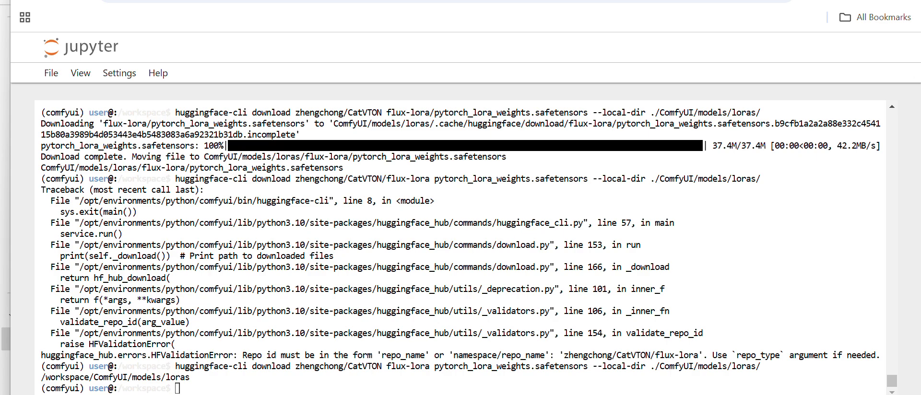
- Back in full-screen ComfyUI, pan past the crop, sampler and mask nodes to ClothesImage
key("ctrl+Tab")
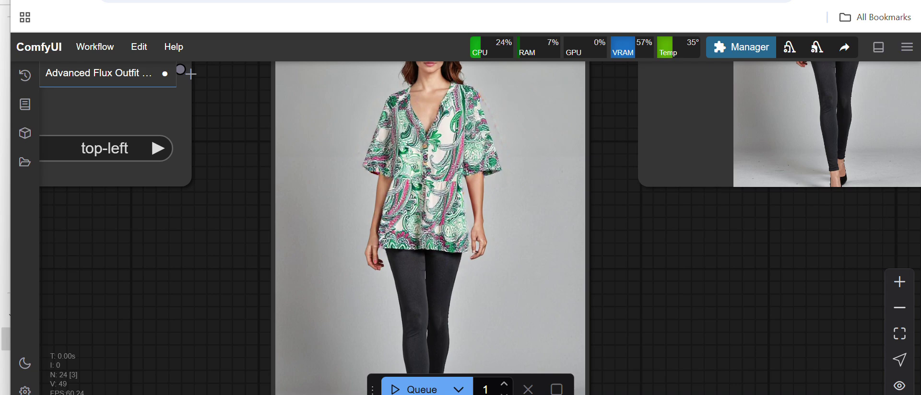
key("F11")
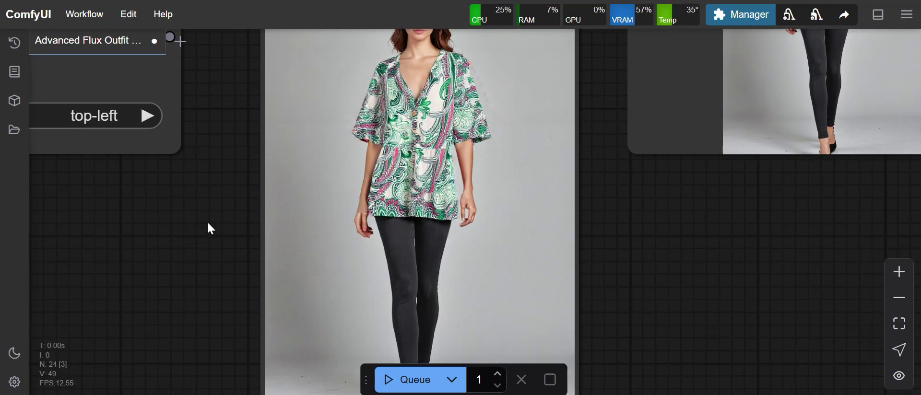
left_click_drag(203, 220, 354, 294)
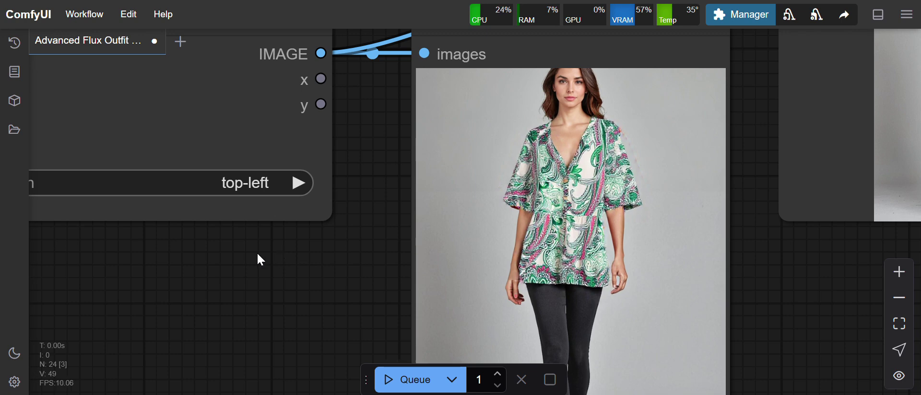
left_click_drag(243, 259, 526, 319)
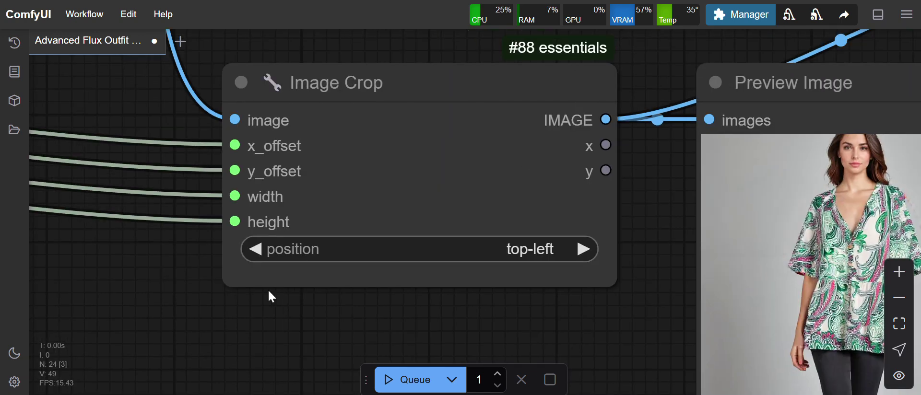
scroll(148, 271, "down", 8)
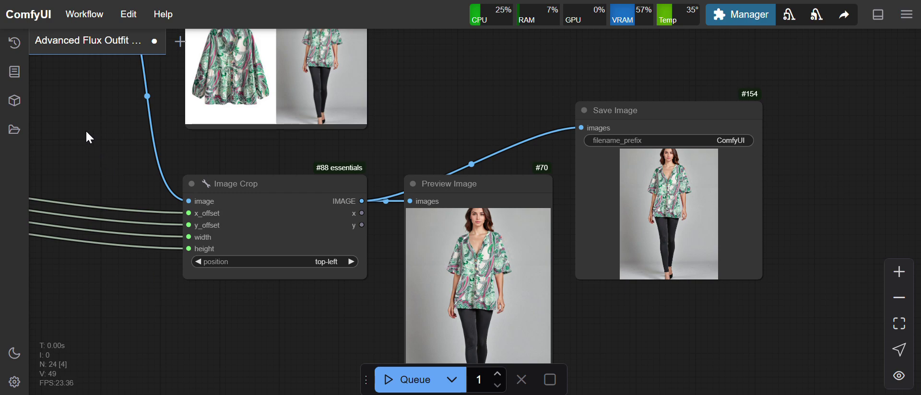
left_click_drag(87, 136, 423, 192)
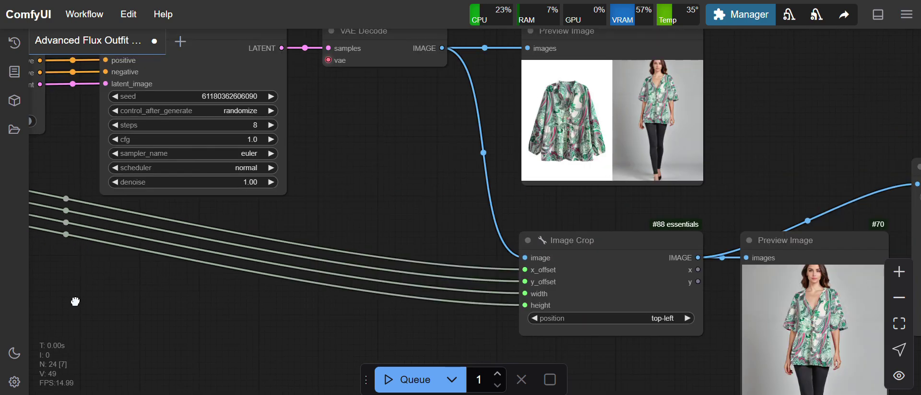
left_click_drag(75, 302, 638, 275)
left_click_drag(195, 313, 681, 384)
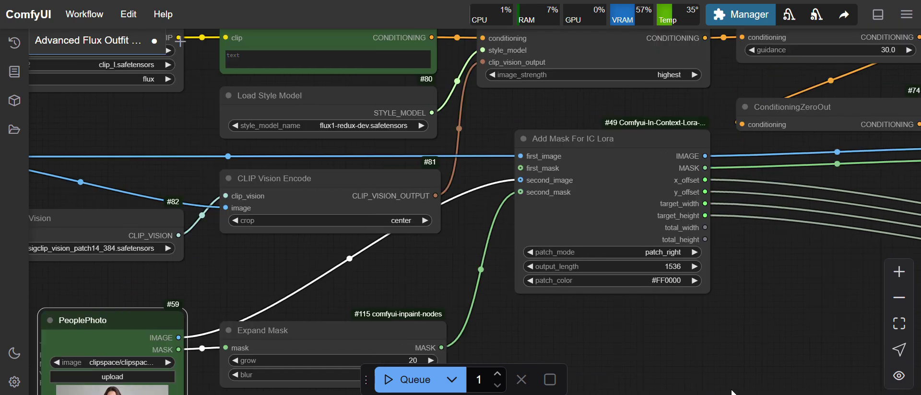
left_click_drag(86, 116, 514, 50)
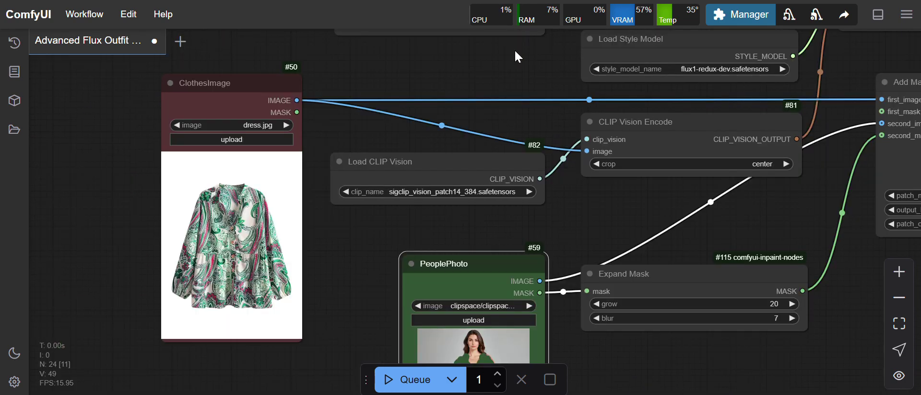
left_click_drag(203, 322, 195, 306)
- Set ClothesImage to tshirt.webp, queue the run and view the red t-shirt result
left_click(236, 100)
left_click(347, 102)
left_click(347, 101)
left_click(346, 101)
left_click(347, 101)
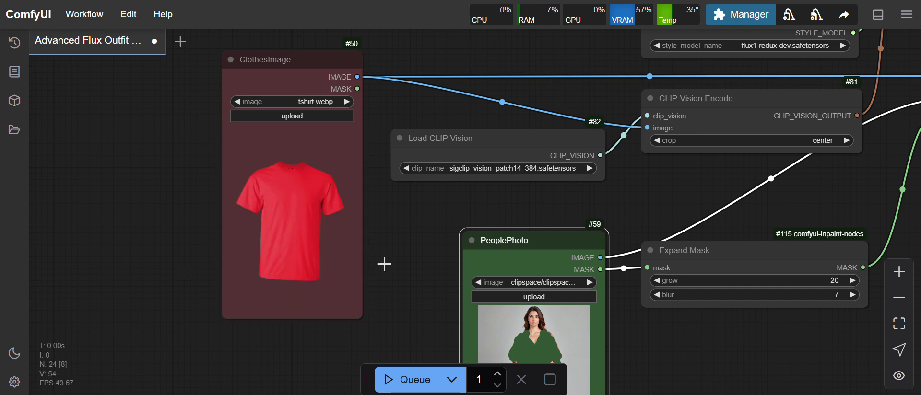
left_click(409, 381)
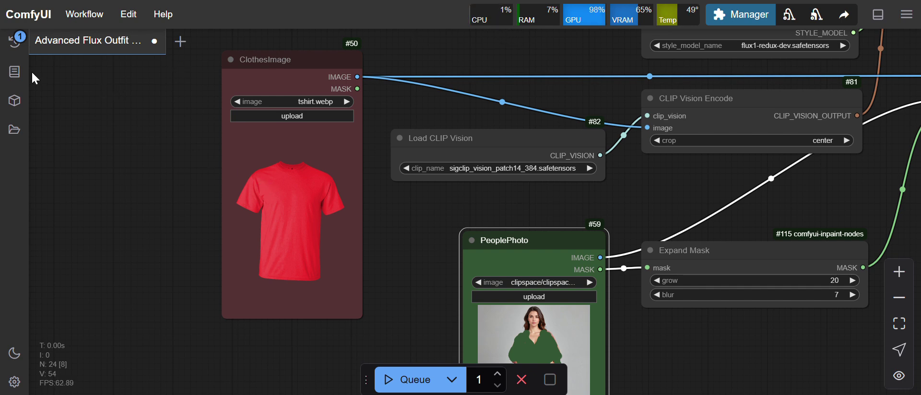
left_click(5, 41)
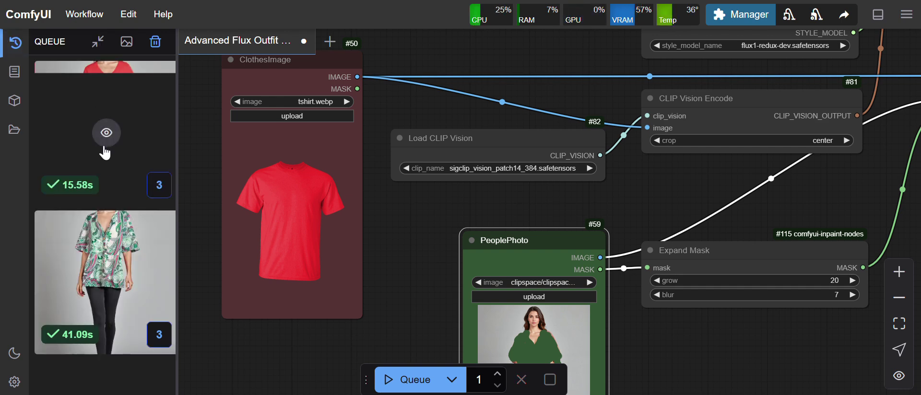
left_click(16, 47)
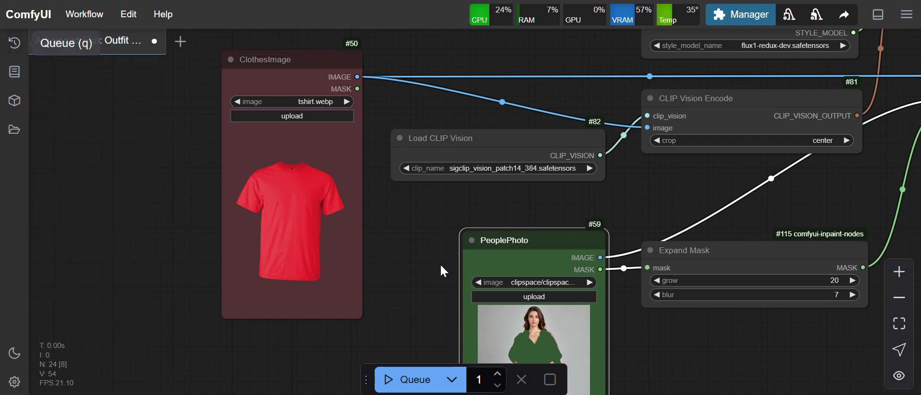
left_click_drag(437, 261, 148, 156)
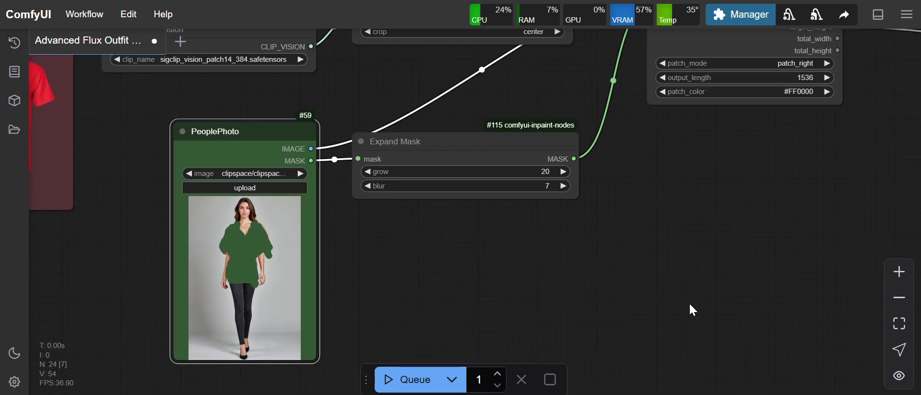
left_click_drag(691, 308, 336, 290)
left_click_drag(516, 220, 288, 294)
scroll(289, 294, "down", 10)
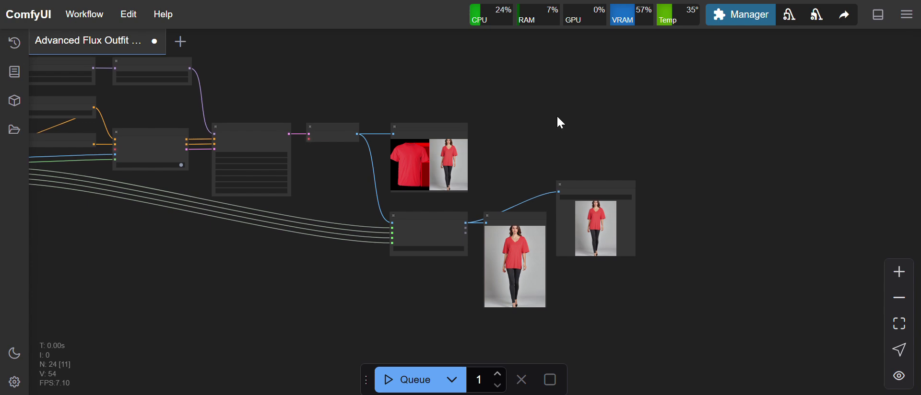
scroll(558, 118, "up", 8)
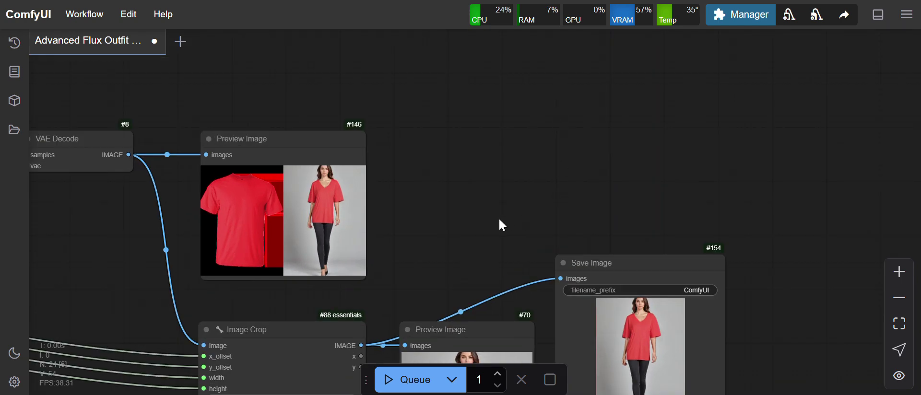
left_click_drag(466, 41, 449, 5)
left_click_drag(578, 274, 550, 235)
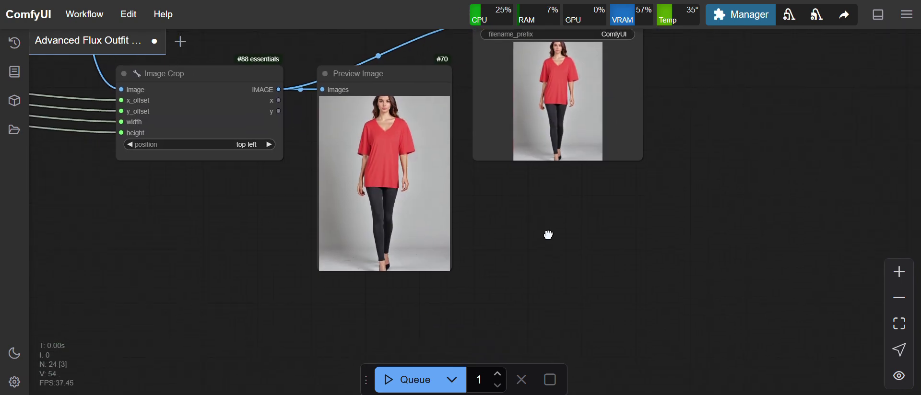
scroll(626, 189, "up", 5)
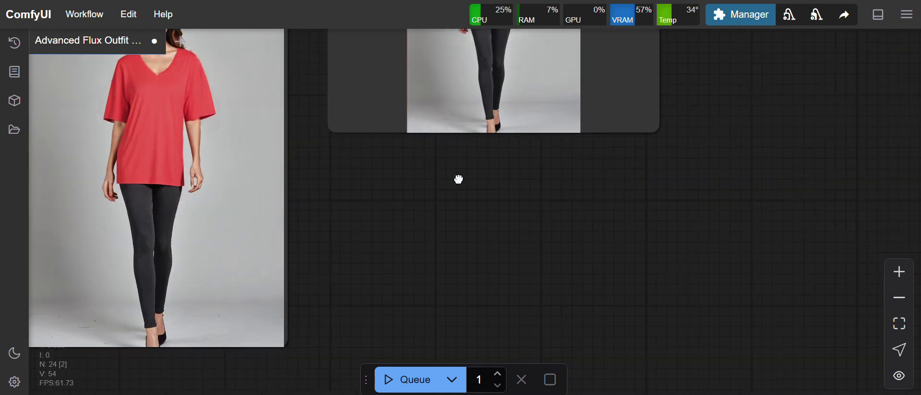
left_click_drag(457, 224, 447, 327)
scroll(685, 183, "up", 5)
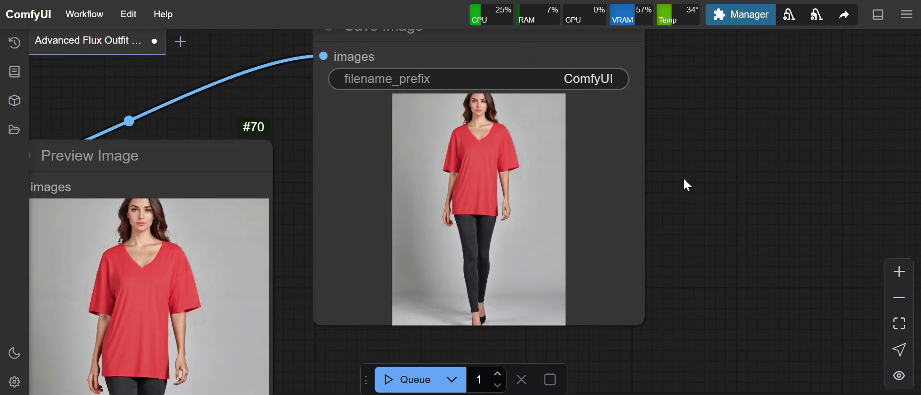
left_click_drag(675, 186, 711, 206)
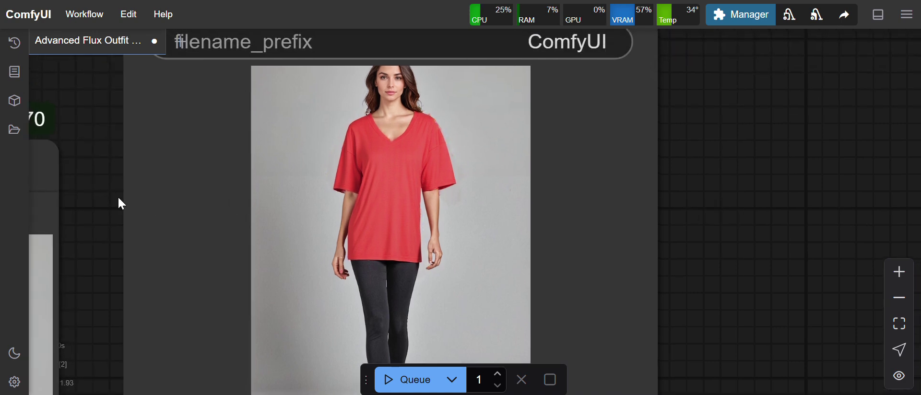
left_click_drag(107, 187, 142, 219)
left_click_drag(128, 251, 129, 209)
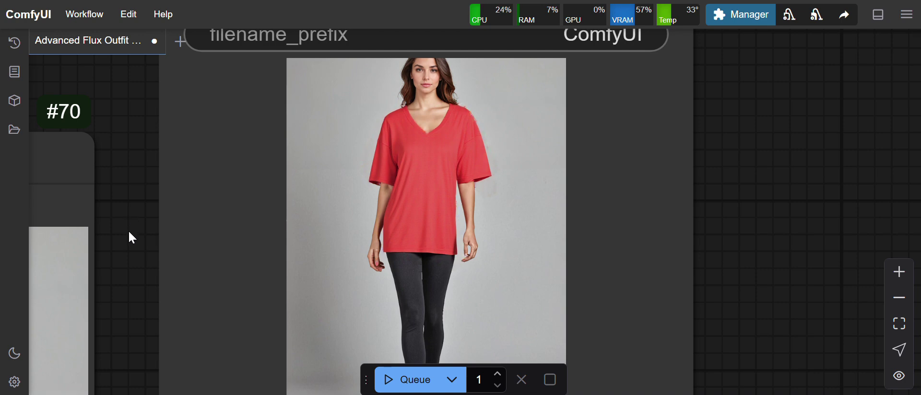
left_click_drag(128, 230, 312, 182)
left_click_drag(219, 105, 574, 97)
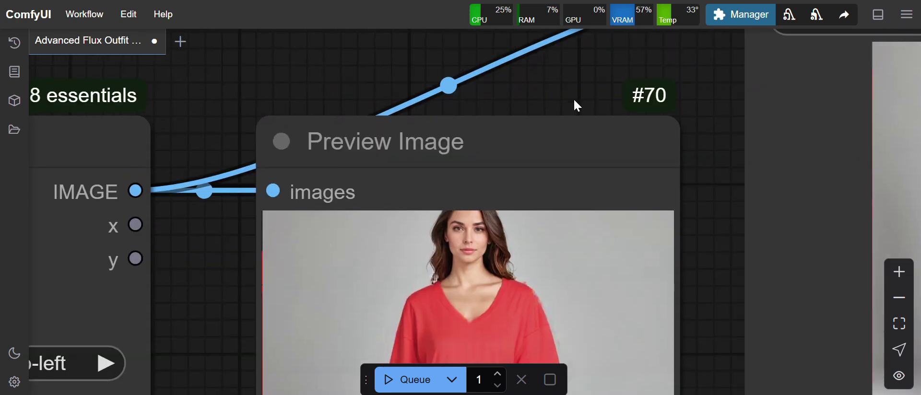
left_click_drag(199, 325, 565, 60)
scroll(564, 58, "down", 4)
left_click_drag(315, 211, 621, 364)
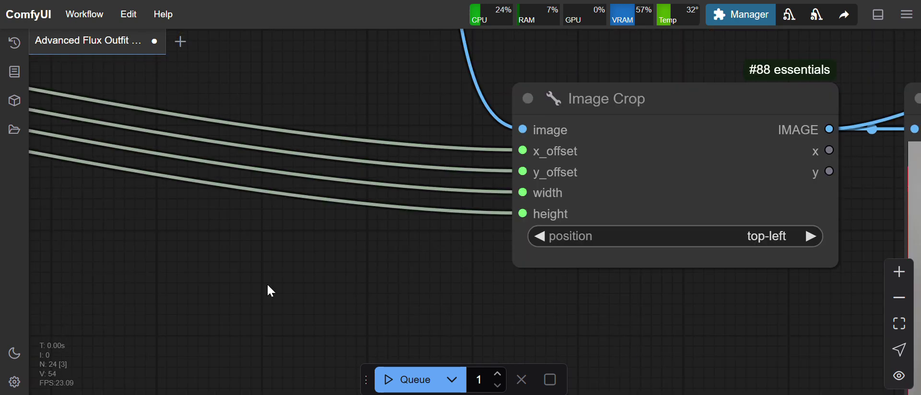
left_click_drag(265, 267, 502, 306)
scroll(503, 305, "down", 5)
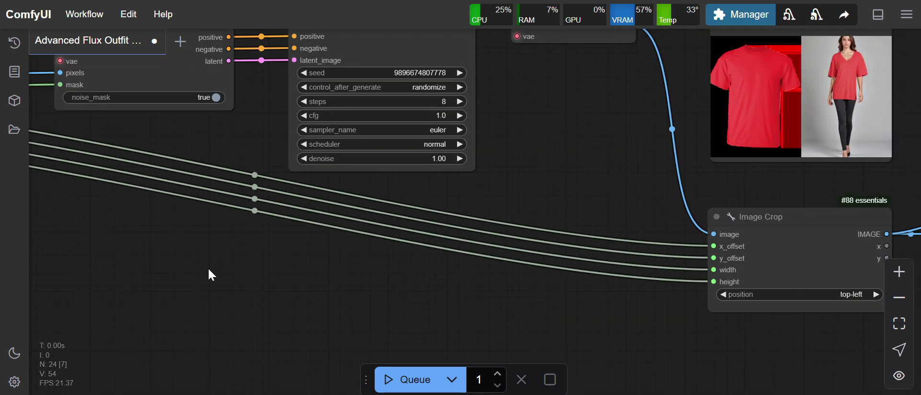
scroll(208, 272, "left", 10)
scroll(208, 271, "up", 2)
left_click_drag(310, 272, 566, 263)
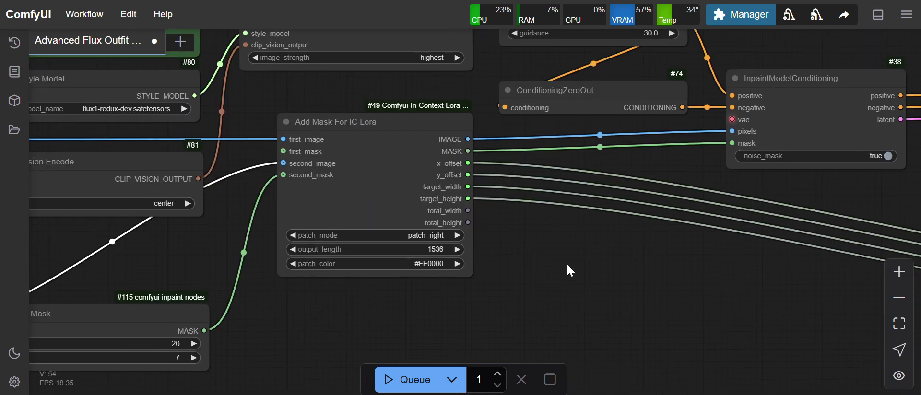
left_click_drag(168, 251, 687, 236)
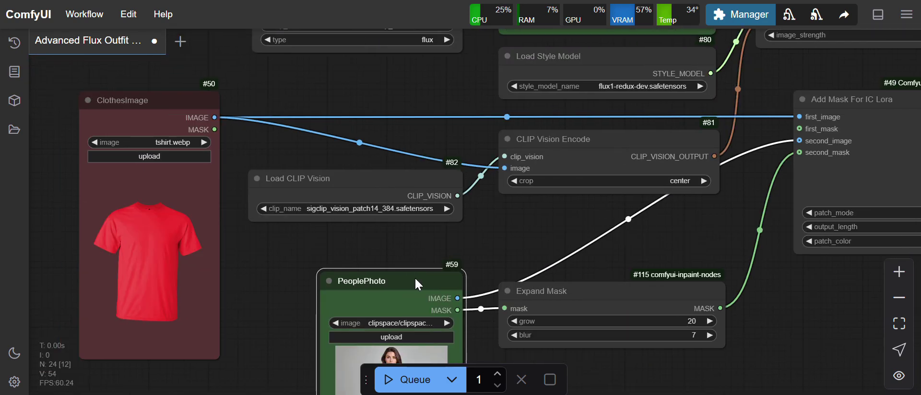
left_click_drag(281, 311, 266, 202)
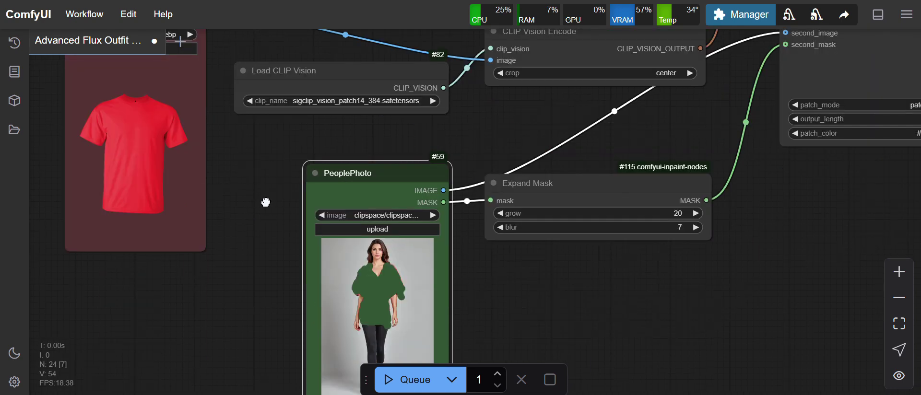
left_click_drag(263, 280, 257, 216)
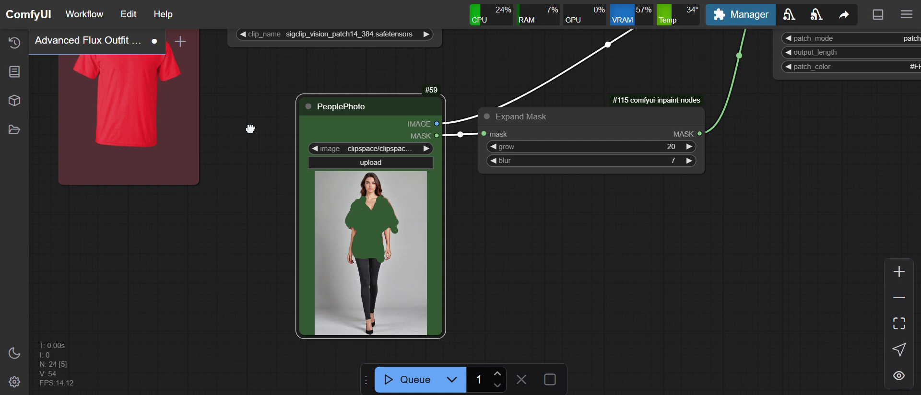
left_click_drag(251, 129, 227, 176)
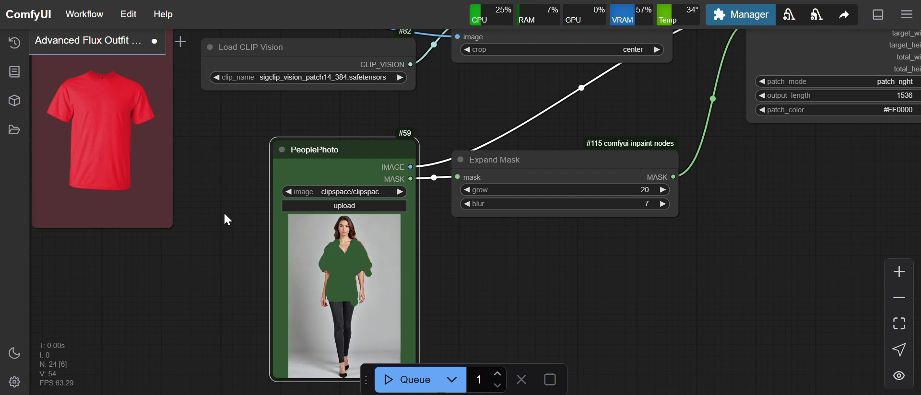
mouse_move(220, 171)
left_mouse_down()
mouse_move(242, 225)
mouse_move(217, 181)
left_mouse_up()
left_click_drag(223, 245, 207, 195)
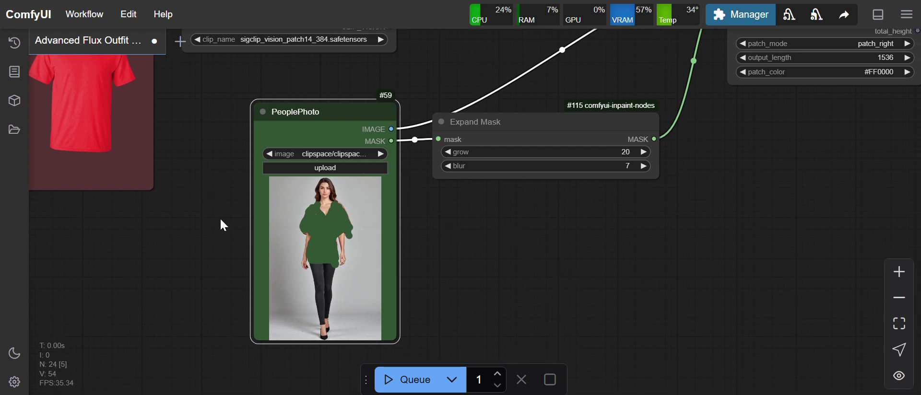
left_click_drag(199, 167, 275, 191)
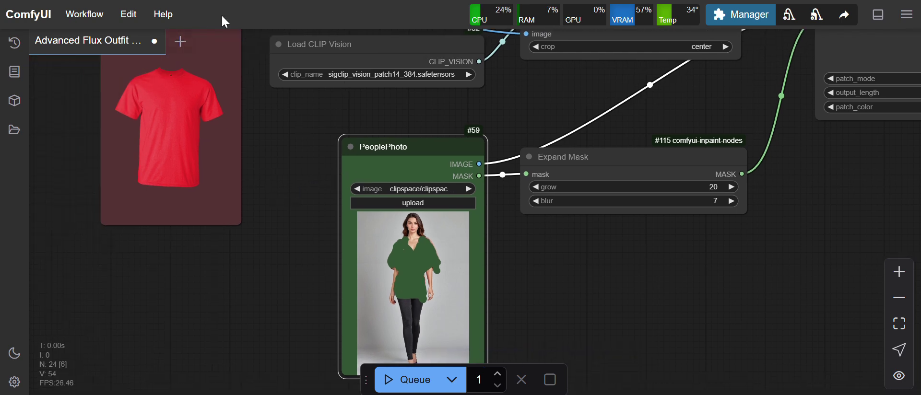
- Refresh the Jupyter output list, view the new ComfyUI_00004_.png, and close it
left_click(269, 1)
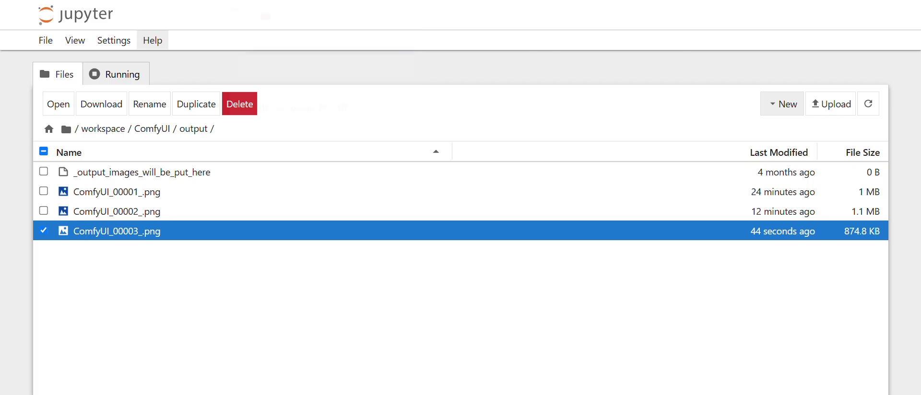
left_click(874, 112)
left_click(121, 260)
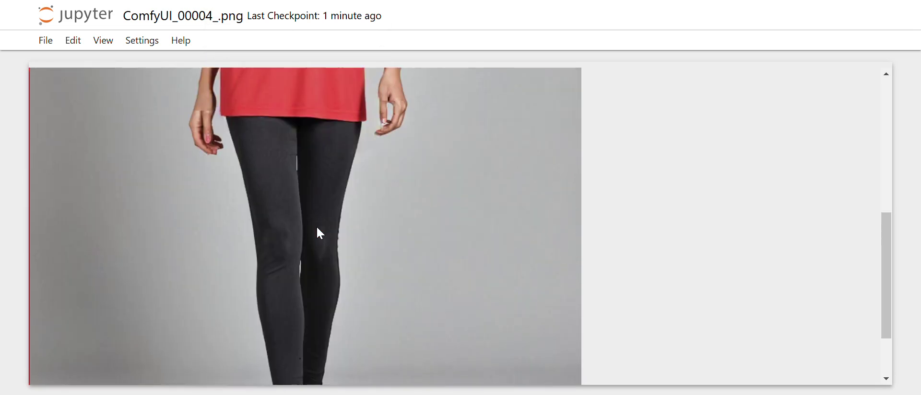
scroll(316, 226, "up", 2)
scroll(321, 233, "up", 5)
key("ctrl+w")
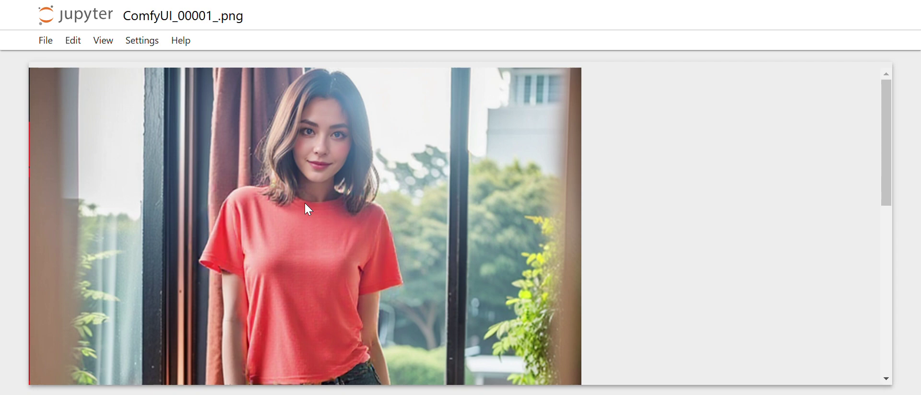
- View ComfyUI_00001_.png, then return to the output file list
scroll(304, 204, "down", 5)
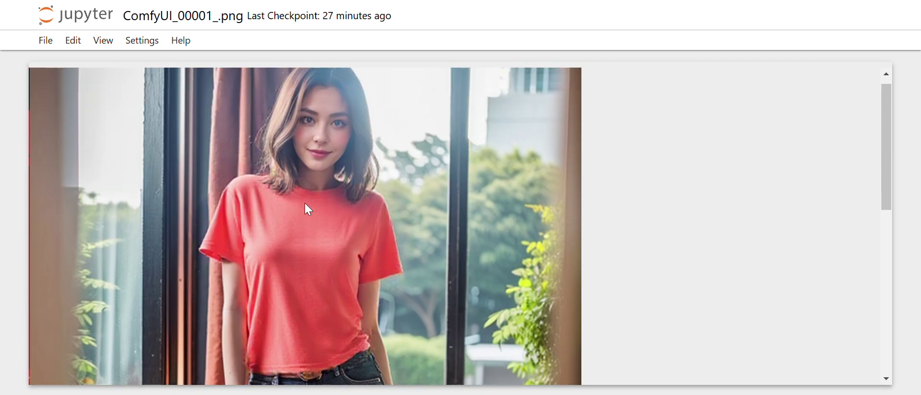
scroll(308, 210, "down", 8)
scroll(308, 210, "up", 10)
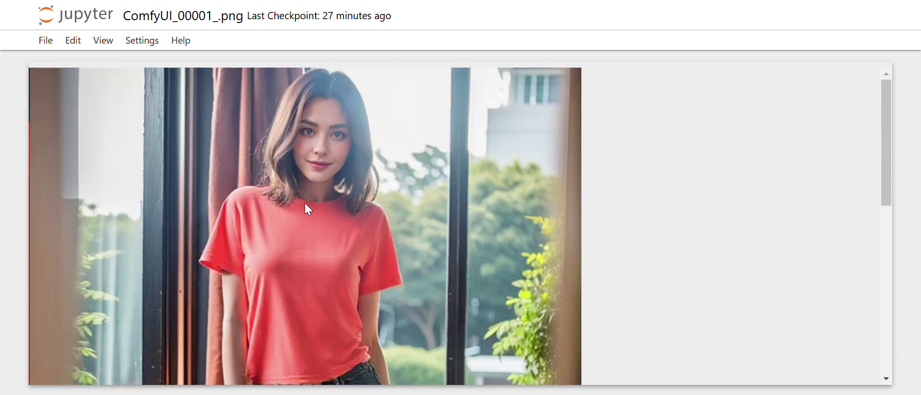
scroll(305, 204, "down", 3)
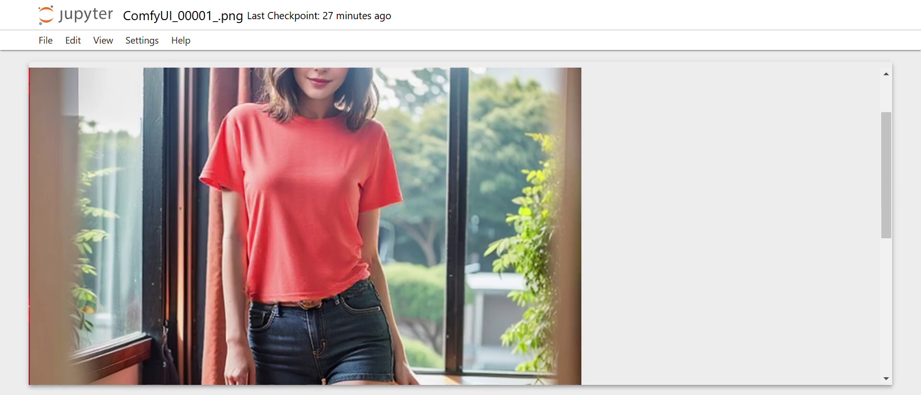
key("ctrl+w")
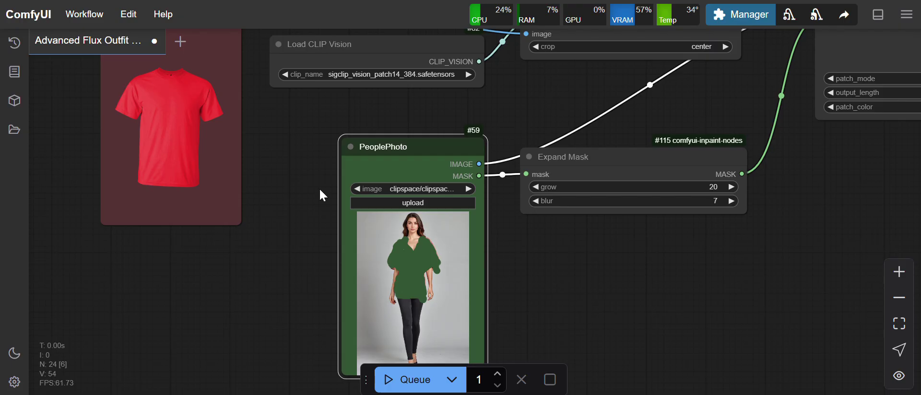
left_click_drag(282, 176, 253, 319)
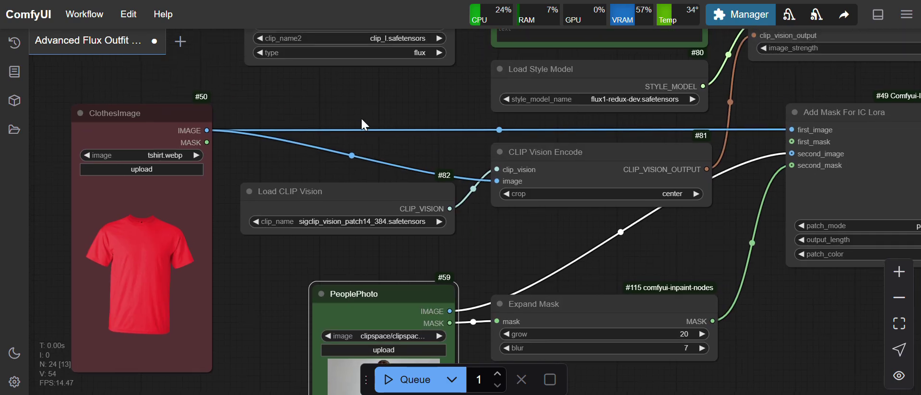
left_click_drag(349, 133, 296, 199)
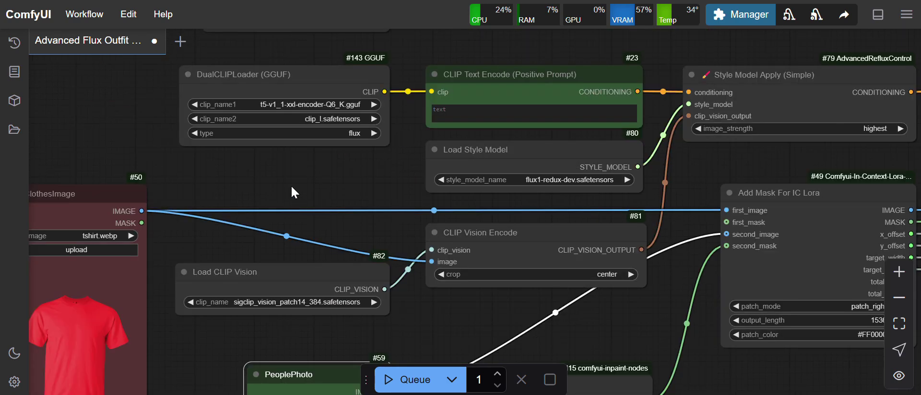
scroll(292, 188, "down", 3)
scroll(292, 188, "up", 3)
left_click_drag(269, 175, 268, 206)
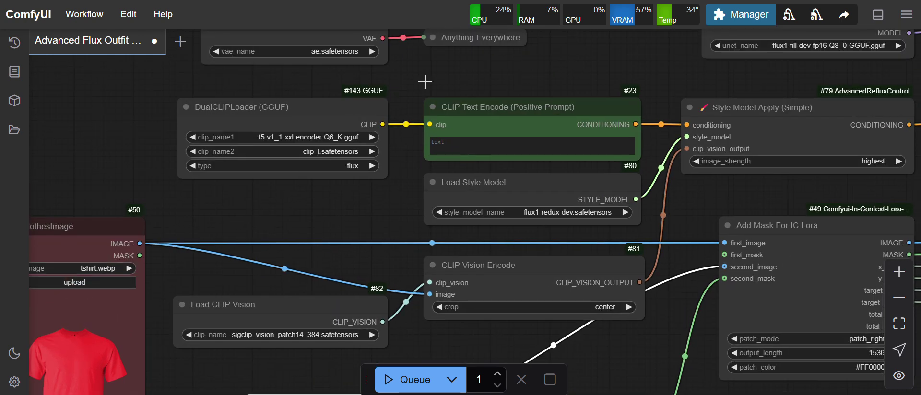
left_click_drag(490, 75, 435, 100)
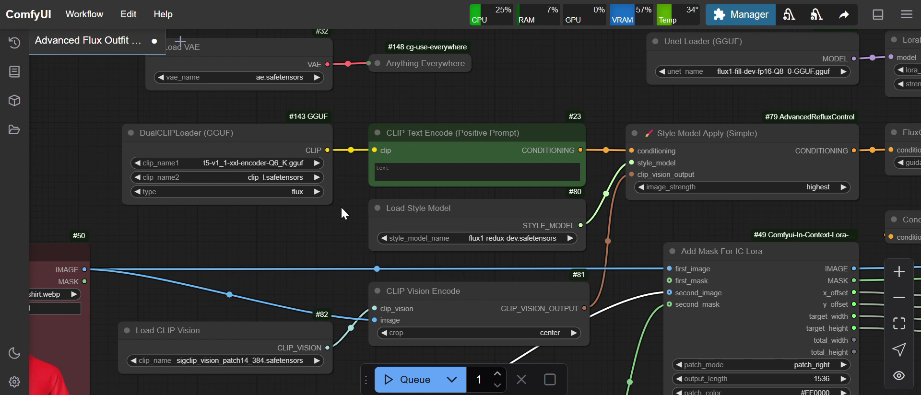
left_click_drag(103, 115, 155, 143)
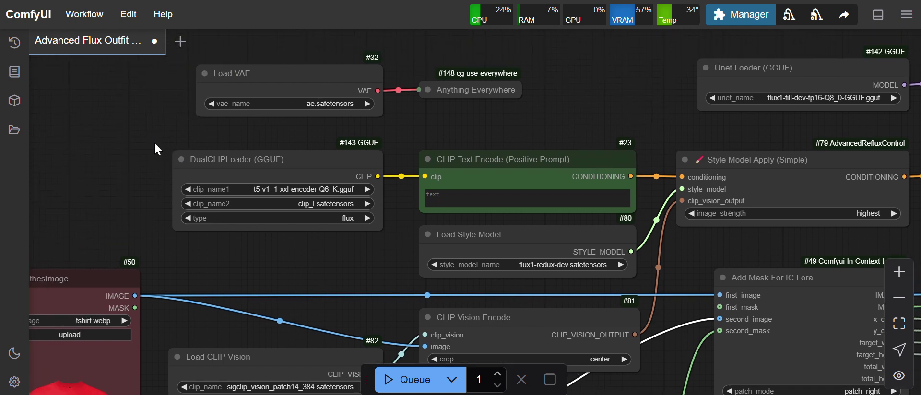